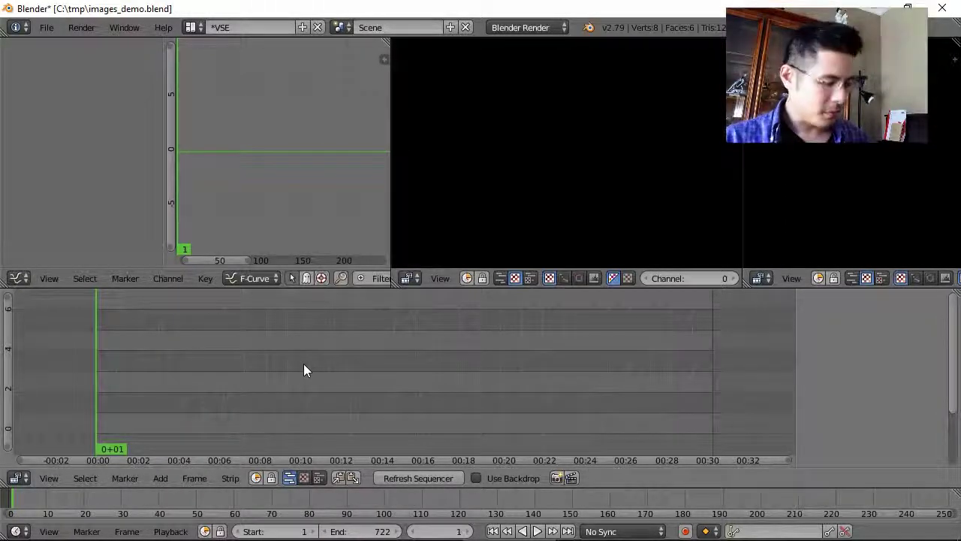
# Switch to Chrome and save the dancing banana GIF as PBJT.gif in C:\tmp\in, replacing the existing file.
pyautogui.hotkey('alt', 'Tab')
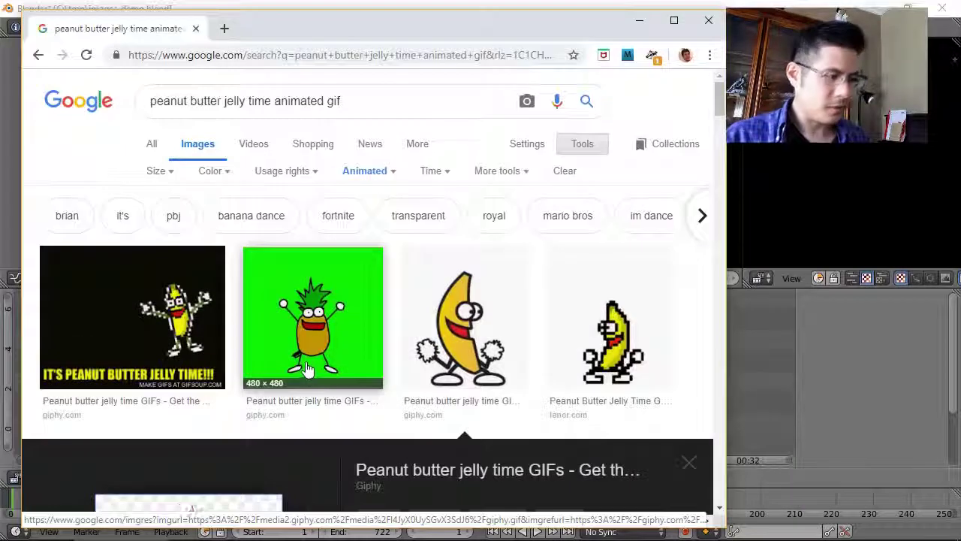
pyautogui.scroll(-4, 278, 322)
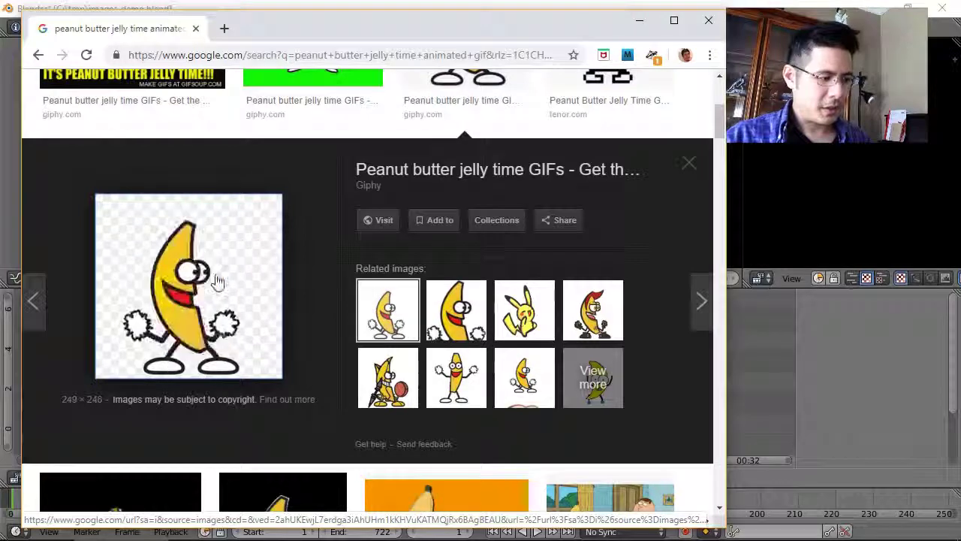
pyautogui.rightClick(244, 244)
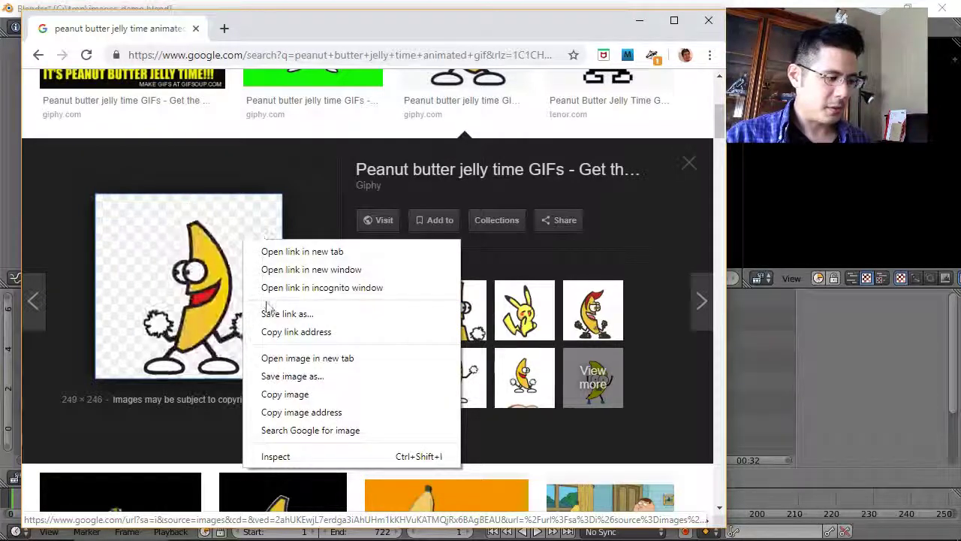
pyautogui.click(309, 377)
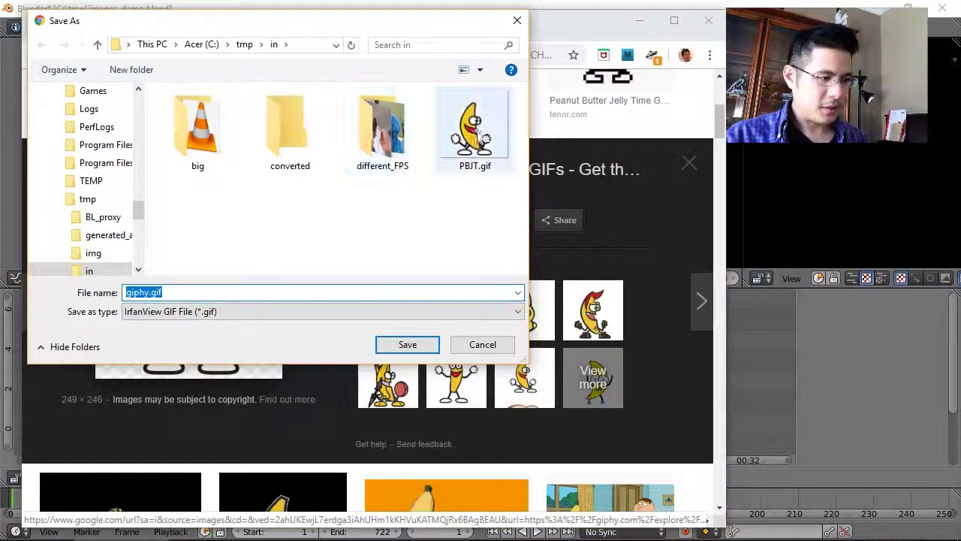
pyautogui.click(478, 147)
pyautogui.click(423, 345)
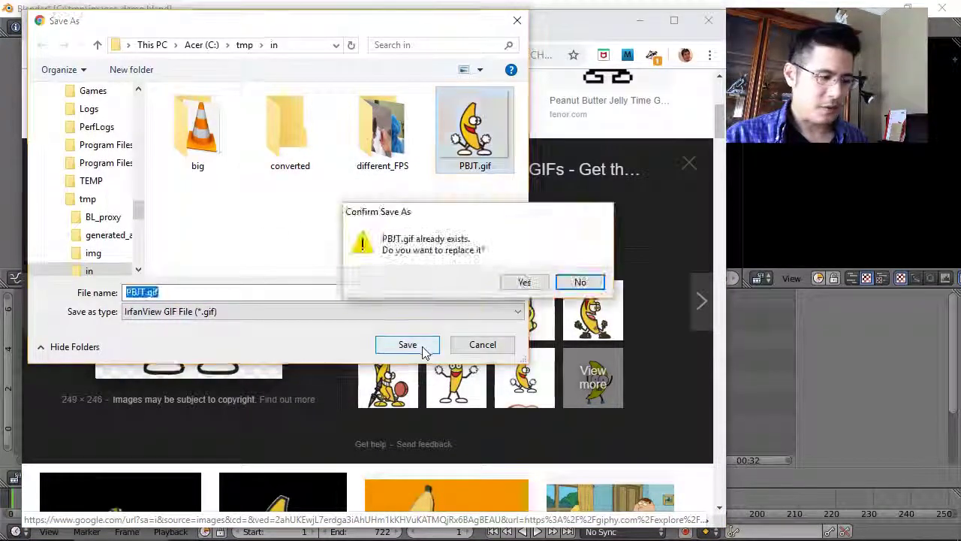
pyautogui.click(523, 283)
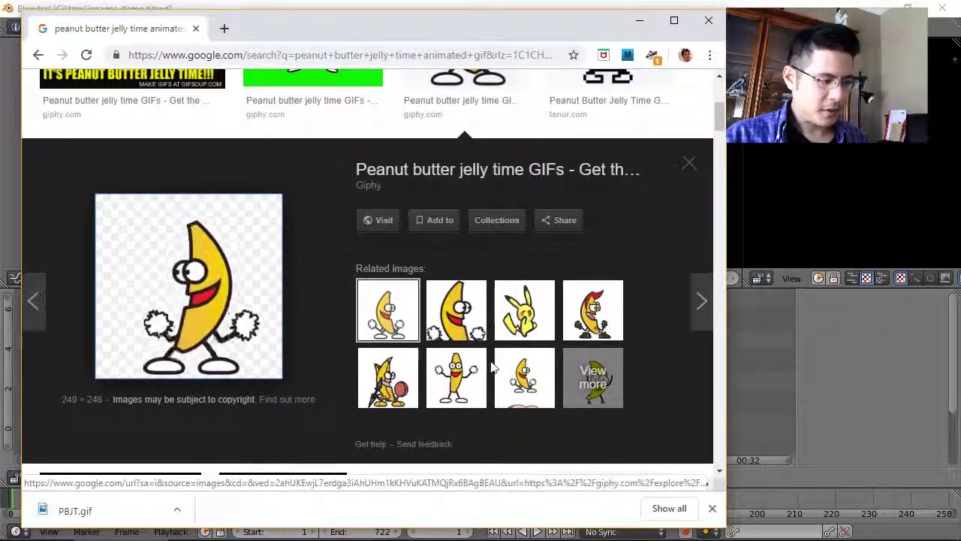
# Switch to Blender and check which files in C:\tmp\in can be chosen for a new image strip.
pyautogui.hotkey('alt', 'Tab')
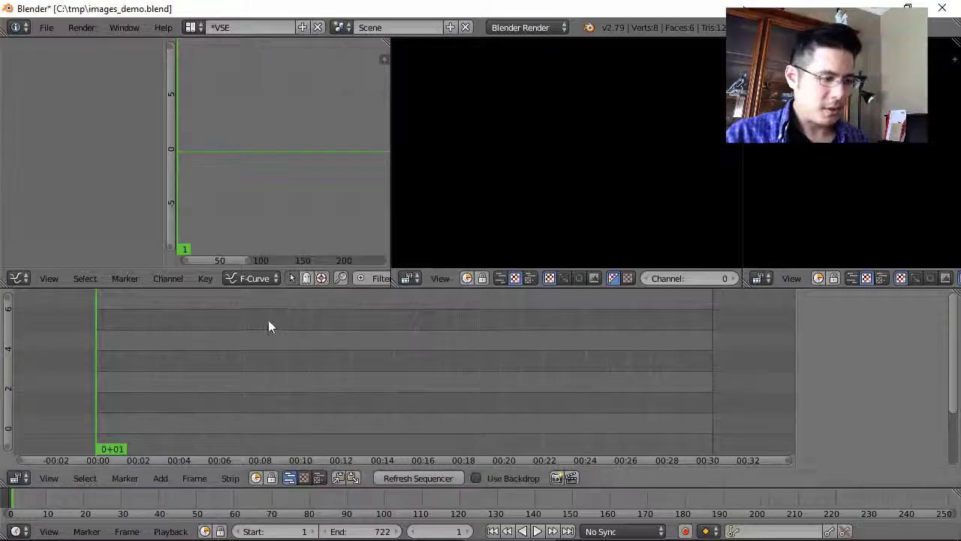
pyautogui.click(160, 478)
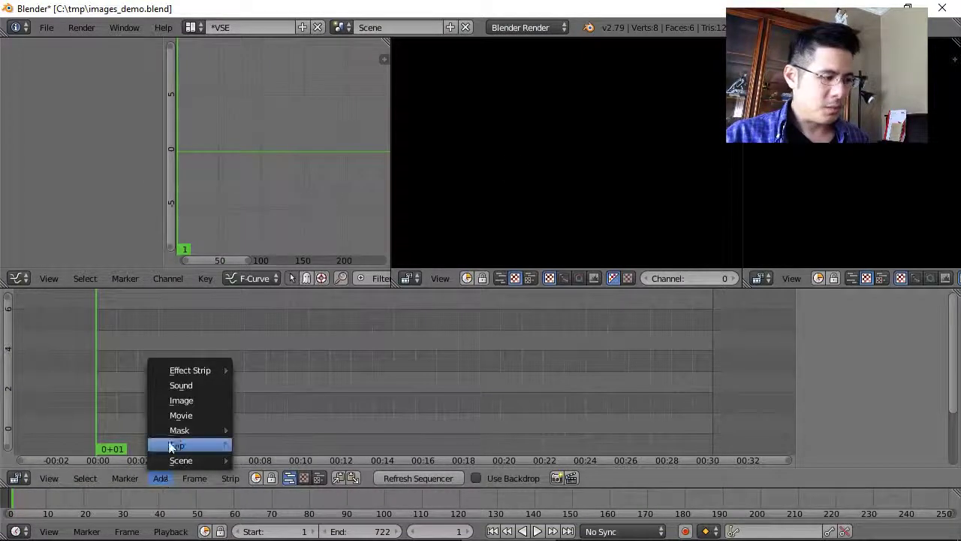
pyautogui.click(189, 400)
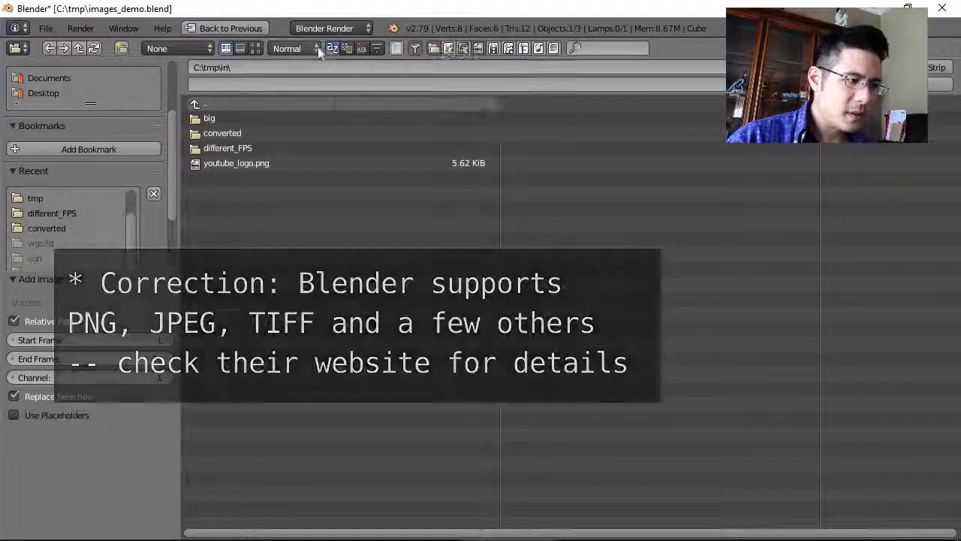
pyautogui.click(292, 47)
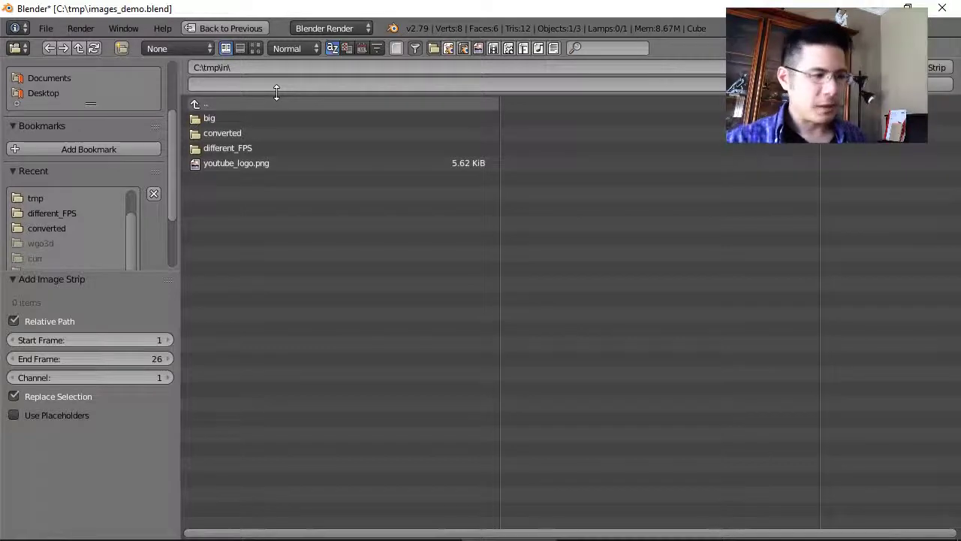
pyautogui.press('Escape')
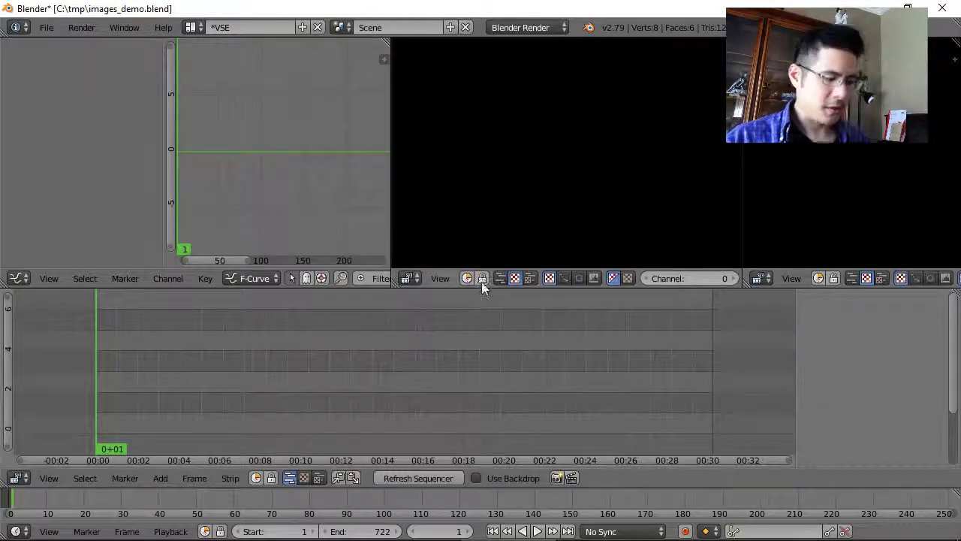
# Bring PBJT.gif from the C:\tmp\in folder in File Explorer into Blender's sequencer at the start of channel 1.
pyautogui.hotkey('alt', 'Tab')
pyautogui.hotkey('alt', 'Tab')
pyautogui.hotkey('alt', 'Tab')
pyautogui.hotkey('alt', 'Tab')
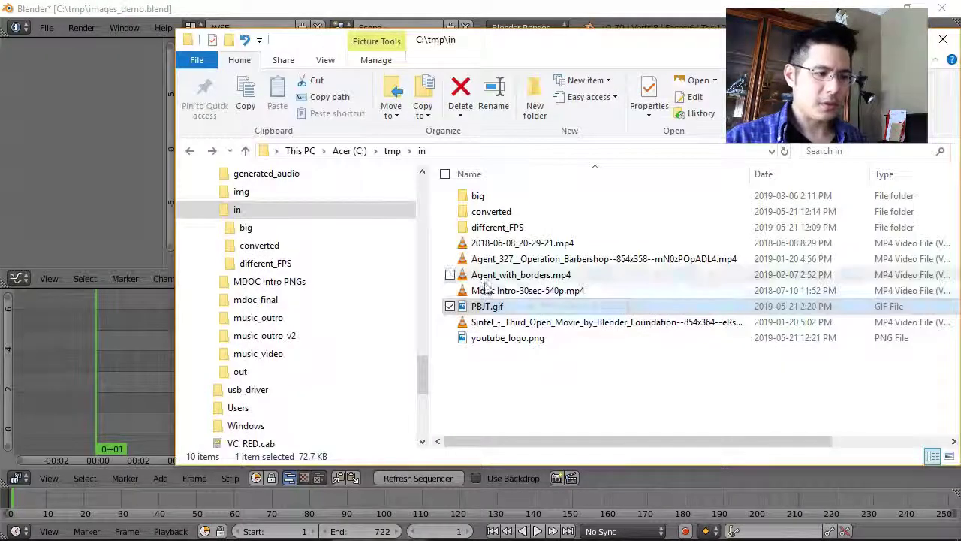
pyautogui.click(490, 308)
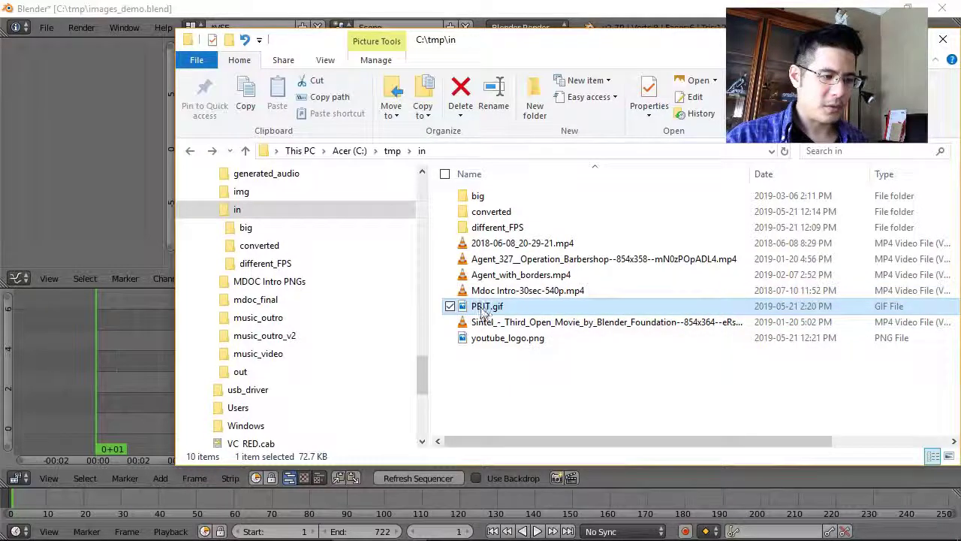
pyautogui.moveTo(486, 314); pyautogui.dragTo(126, 384)
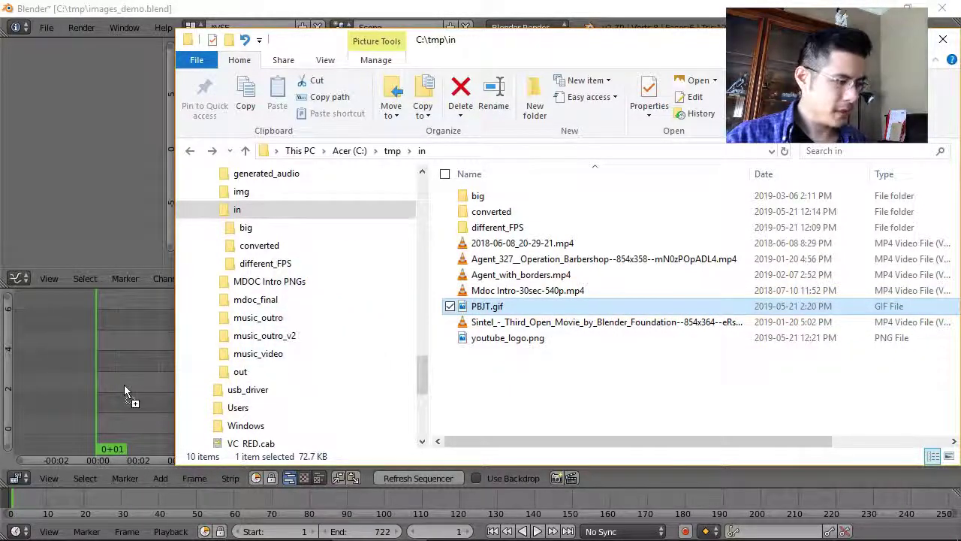
pyautogui.hotkey('alt', 'Tab')
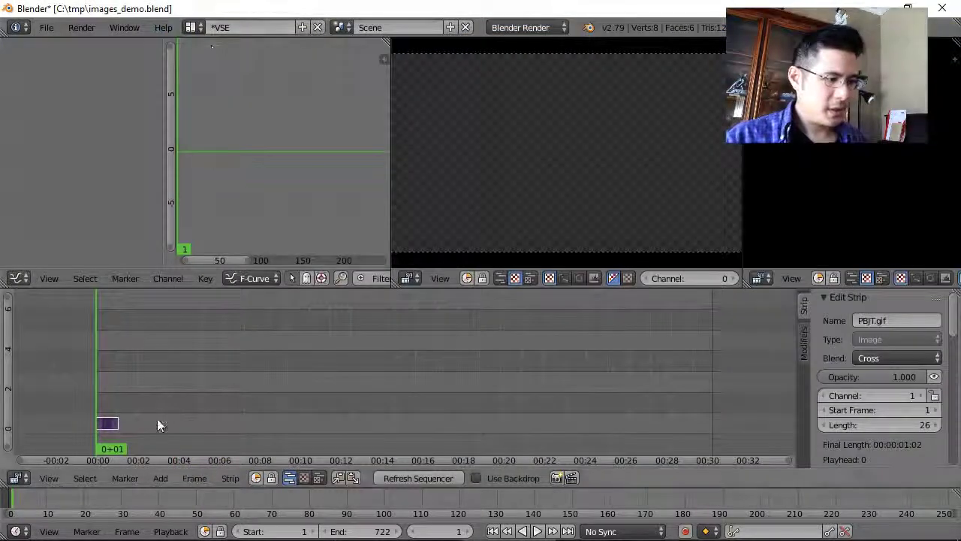
# Play and scrub through the PBJT.gif strip to check whether it animates in the preview.
pyautogui.hotkey('alt', 'a')
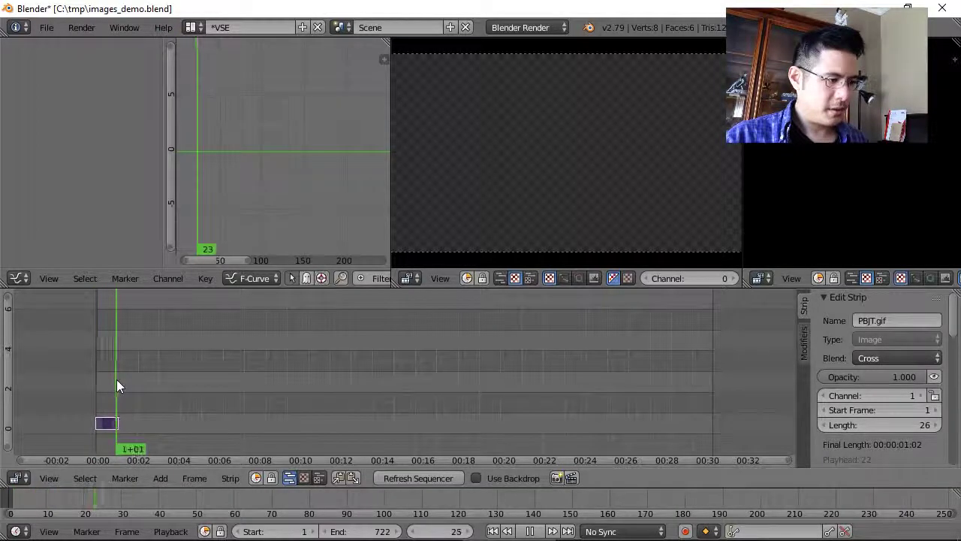
pyautogui.hotkey('alt', 'a')
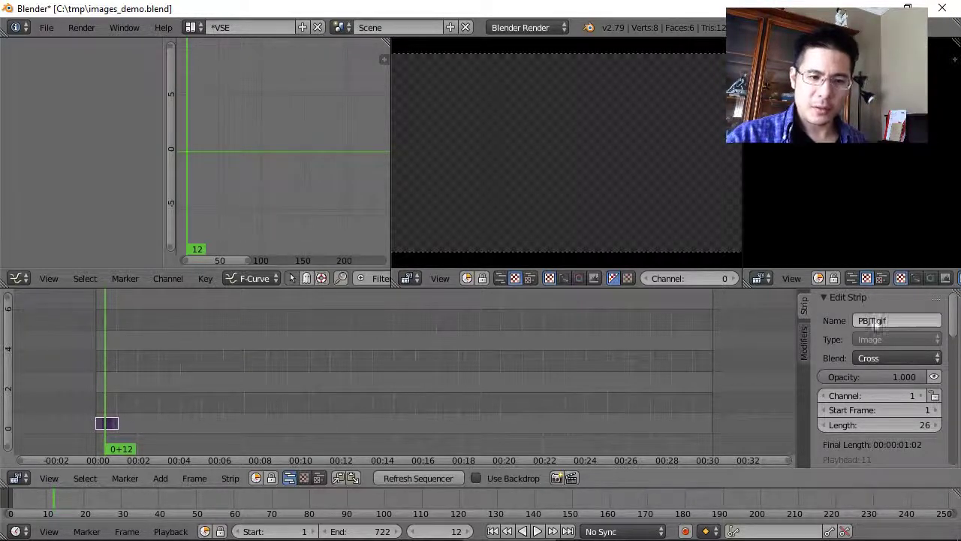
pyautogui.moveTo(104, 383); pyautogui.dragTo(112, 381)
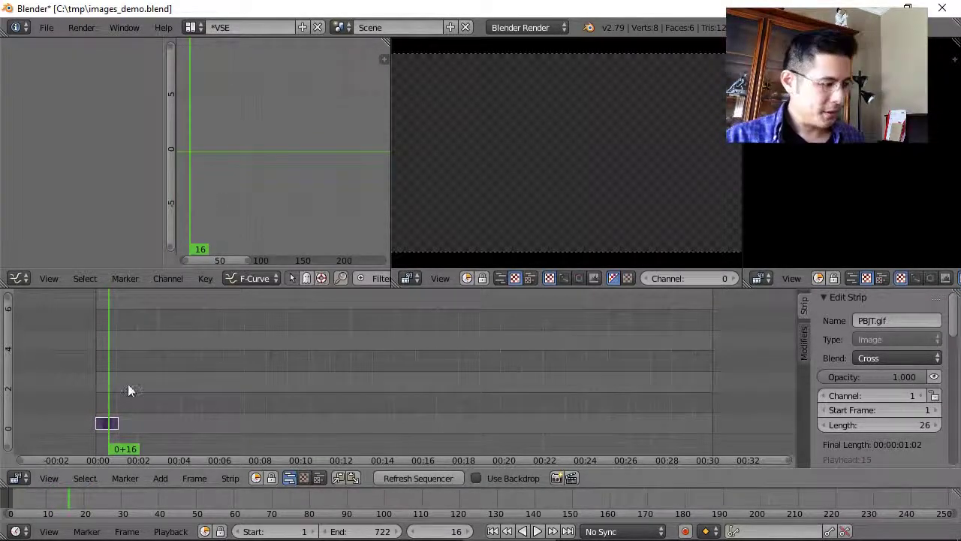
# Erase the PBJT.gif strip from the sequencer and return the playhead to frame 1.
pyautogui.press('x')
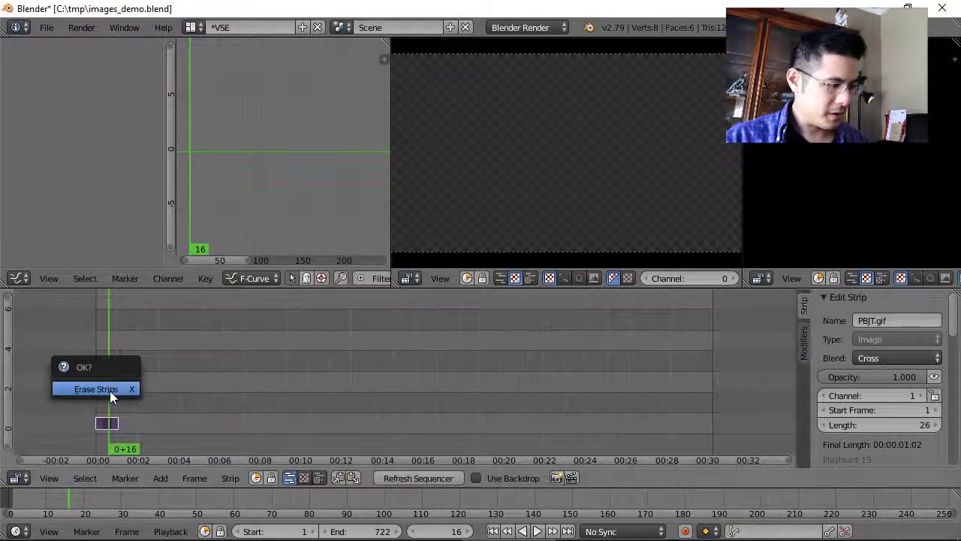
pyautogui.click(109, 390)
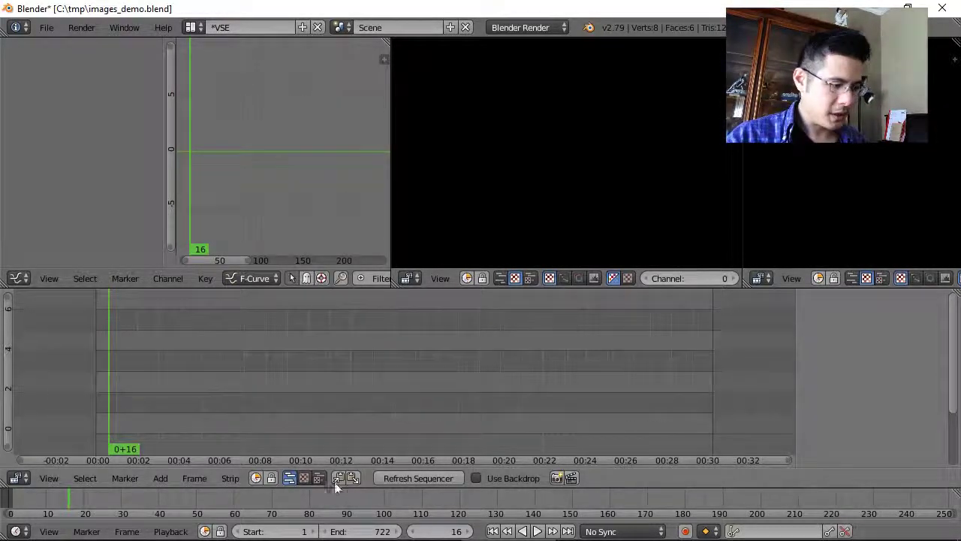
pyautogui.click(492, 531)
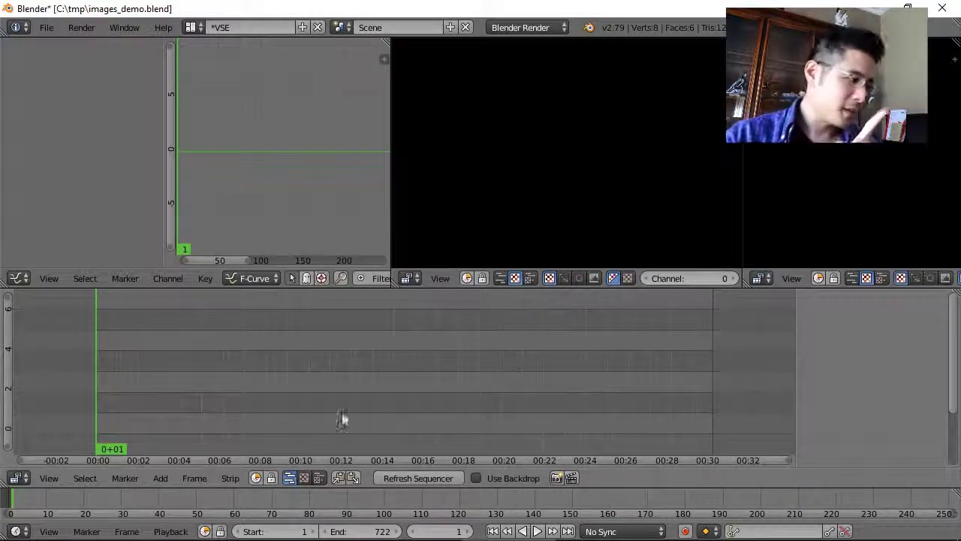
# Change the Graph Editor area to the Properties editor and set the render output format to FFmpeg video.
pyautogui.click(23, 279)
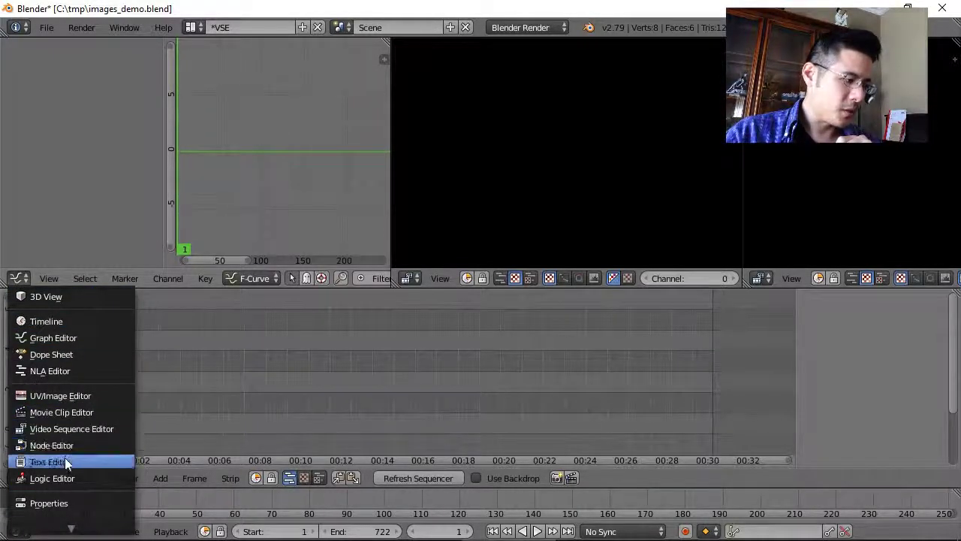
pyautogui.click(69, 503)
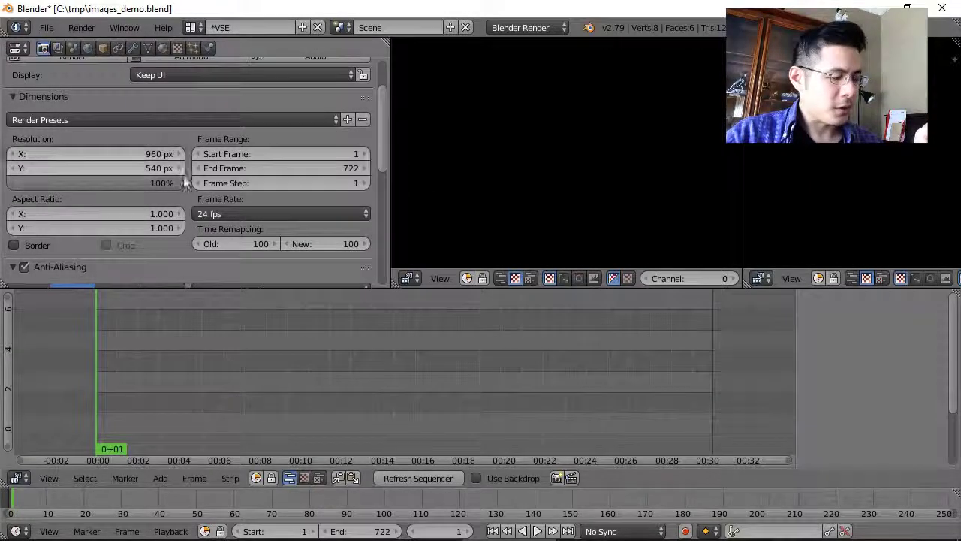
pyautogui.scroll(-2, 192, 188)
pyautogui.scroll(-7, 191, 188)
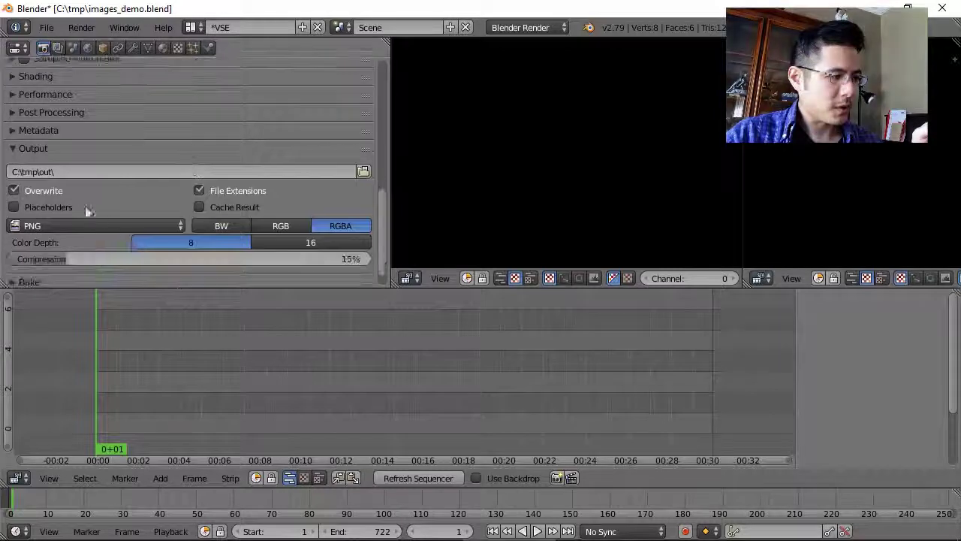
pyautogui.click(70, 224)
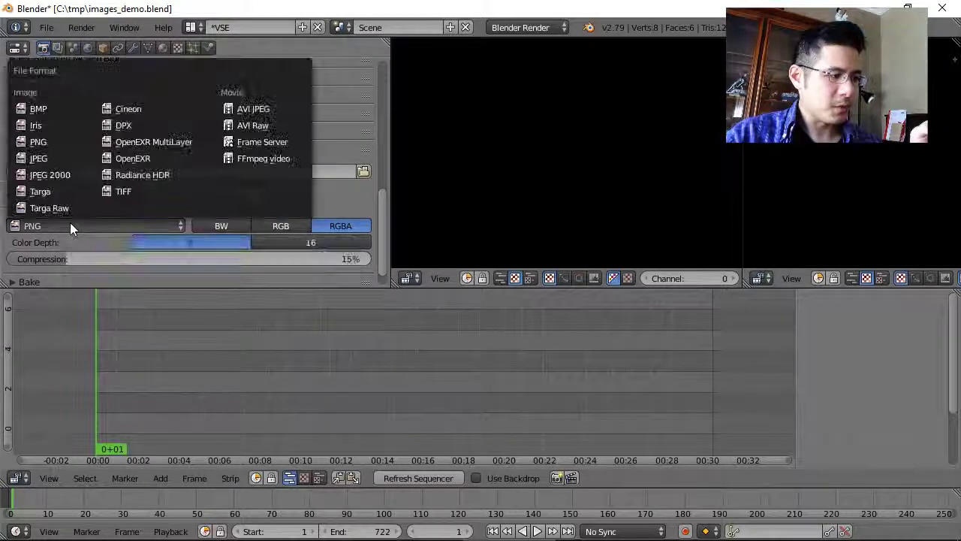
pyautogui.click(292, 159)
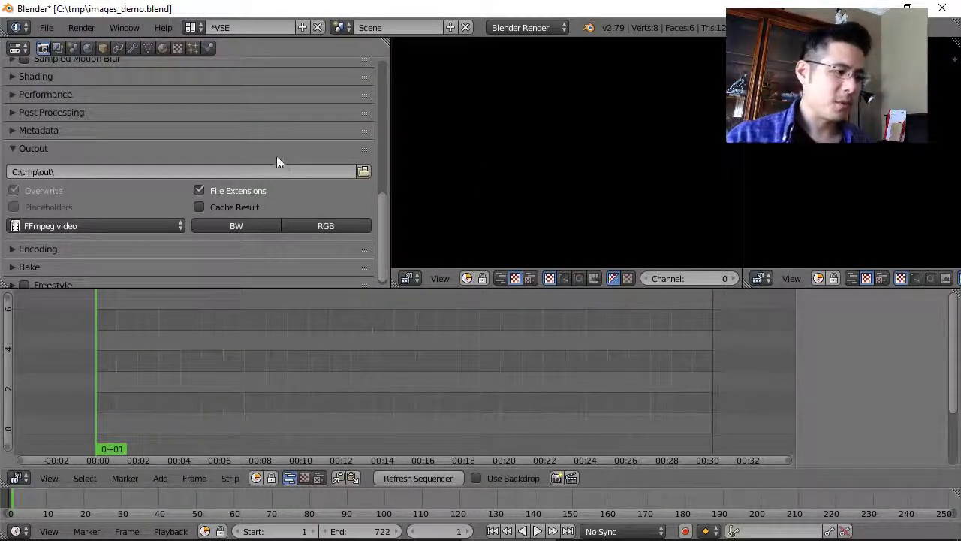
pyautogui.scroll(-1, 275, 161)
pyautogui.scroll(10, 269, 160)
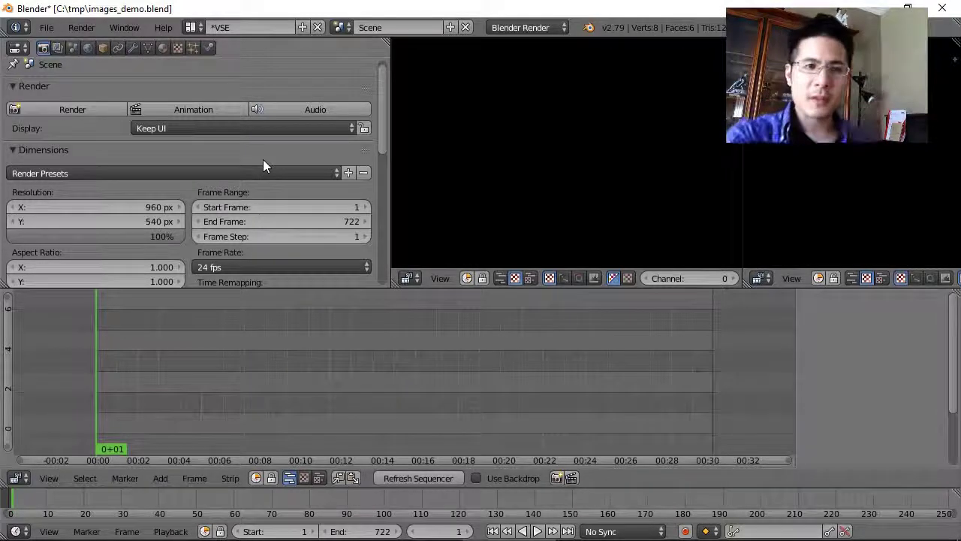
# Switch to the Cygwin terminal window open at /cygdrive/c/tmp/in.
pyautogui.hotkey('alt', 'Tab')
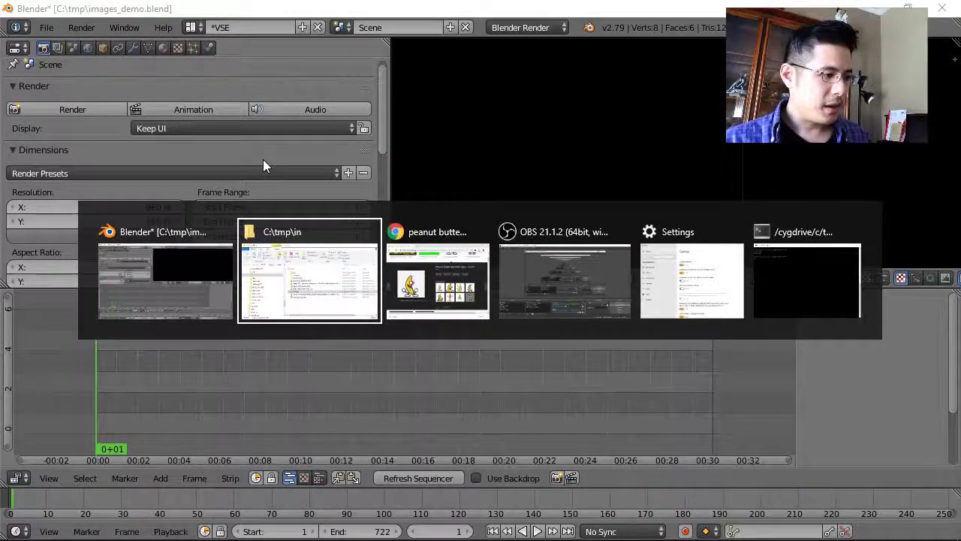
pyautogui.hotkey('alt', 'Tab')
pyautogui.hotkey('alt', 'Tab')
pyautogui.hotkey('alt', 'Tab')
pyautogui.hotkey('alt', 'Tab')
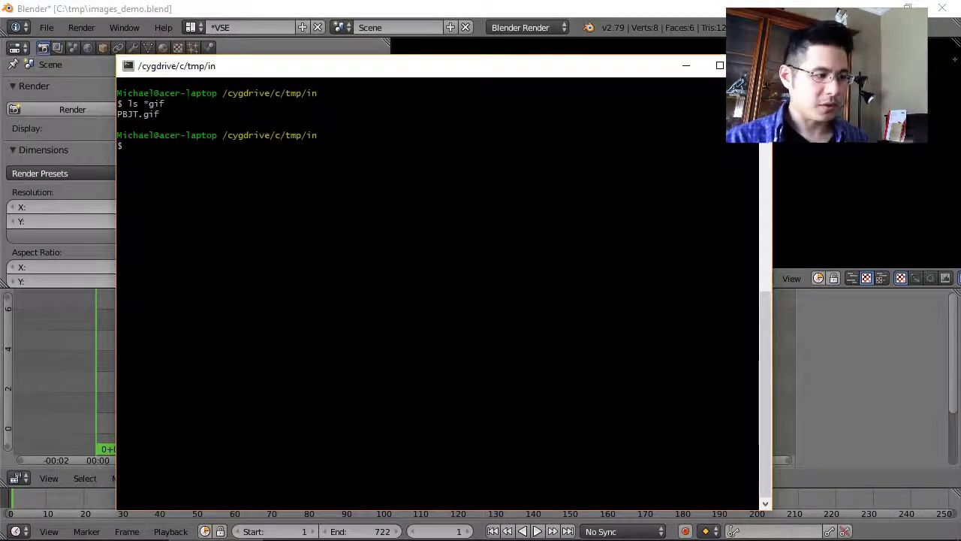
pyautogui.press('BackSpace')
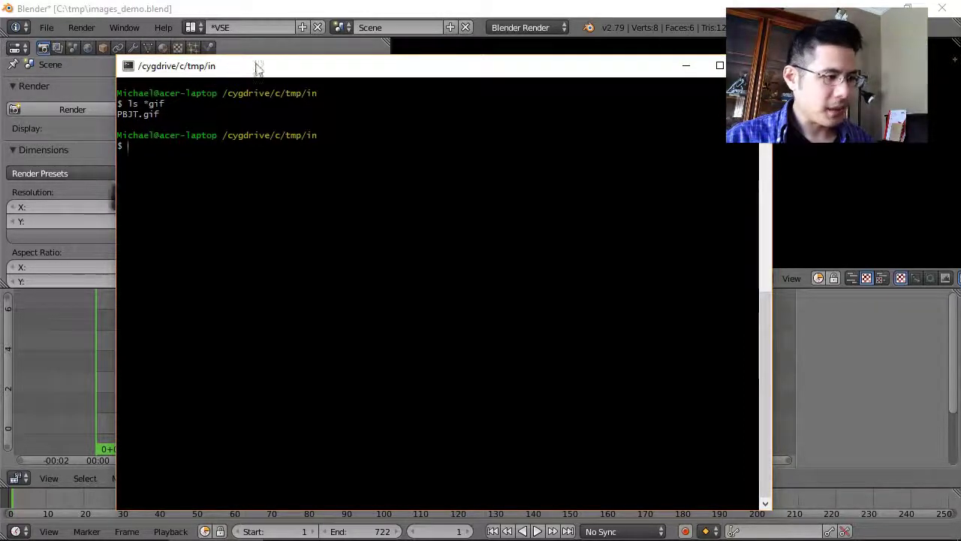
# Move the terminal window slightly higher and enlarge its text by six zoom levels.
pyautogui.moveTo(256, 66); pyautogui.dragTo(252, 38)
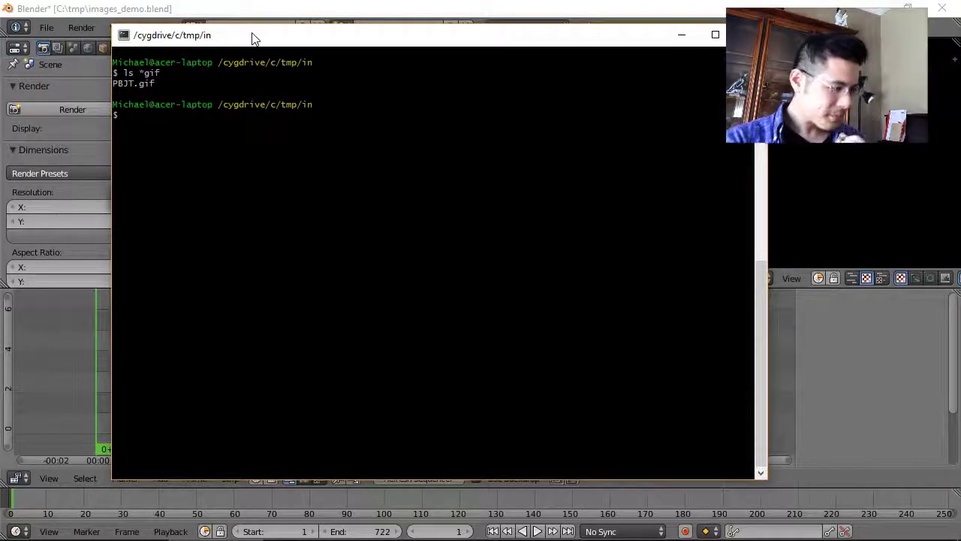
pyautogui.hotkey('ctrl', '+')
pyautogui.hotkey('ctrl', '+')
pyautogui.hotkey('ctrl', '+')
pyautogui.hotkey('ctrl', '+')
pyautogui.hotkey('ctrl', '+')
pyautogui.hotkey('ctrl', '+')
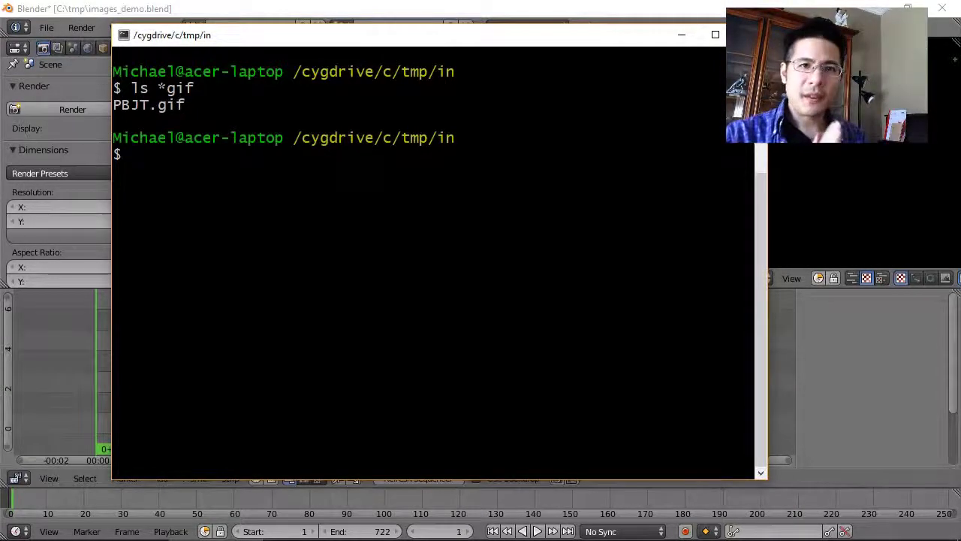
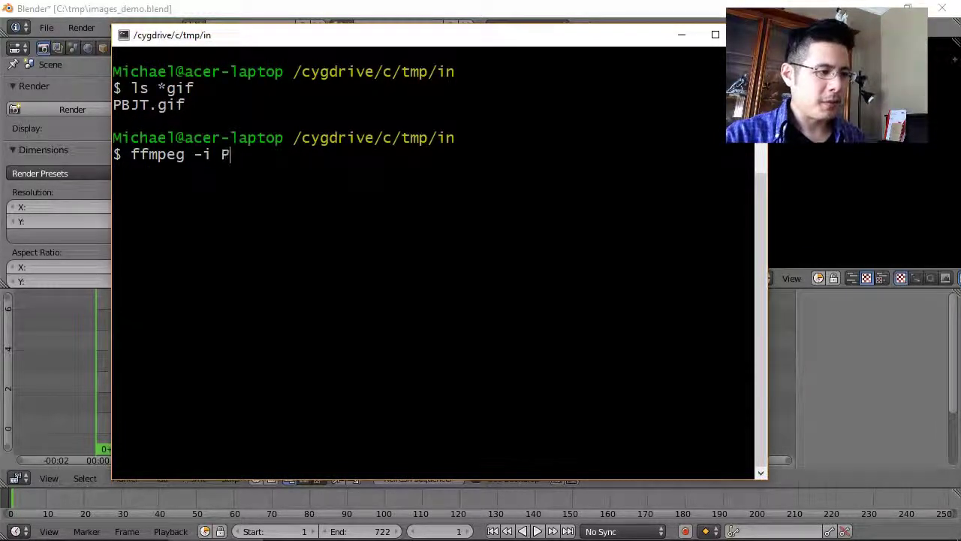
# Run ffmpeg with PBJT.gif as input to export its frames as numbered PNG images named converted_%02d.png.
pyautogui.write('PBJ')
pyautogui.press('Tab')
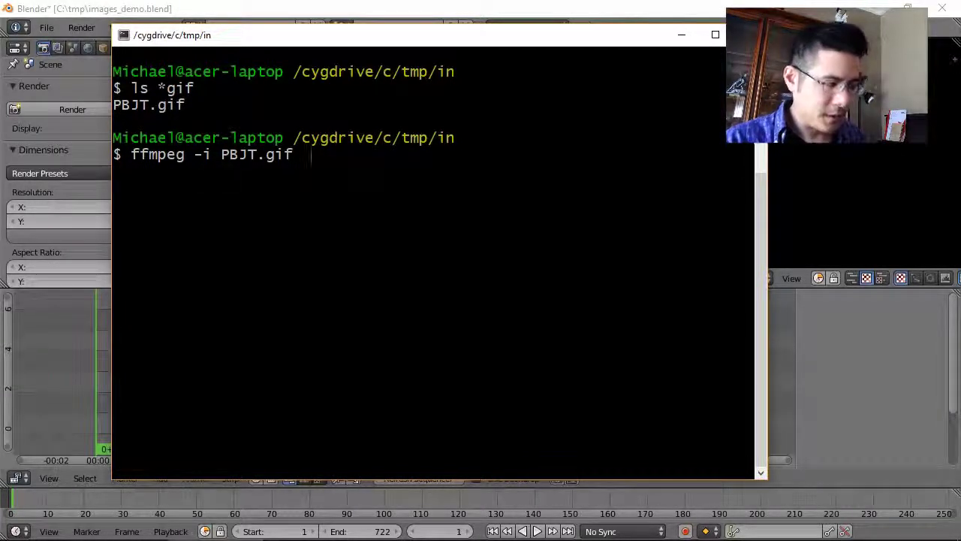
pyautogui.write('converted')
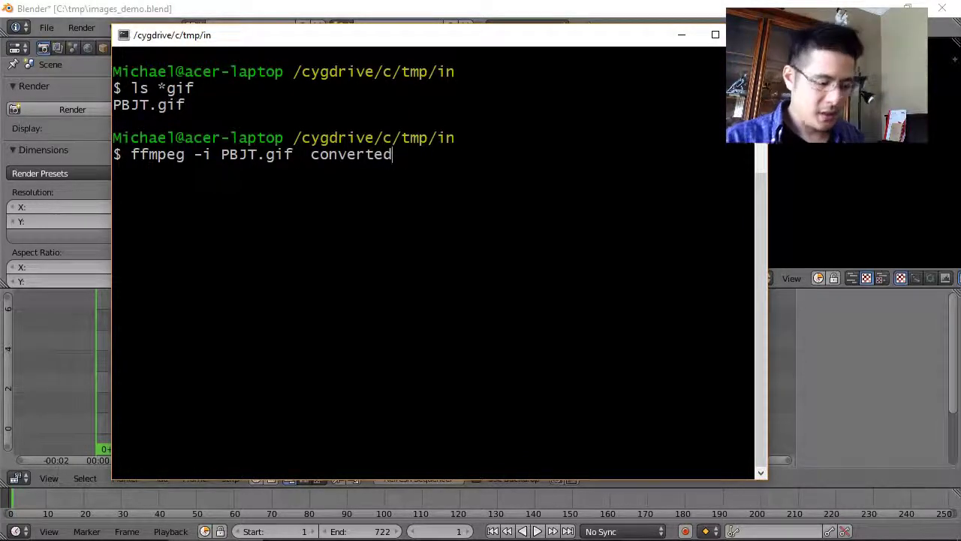
pyautogui.write('_')
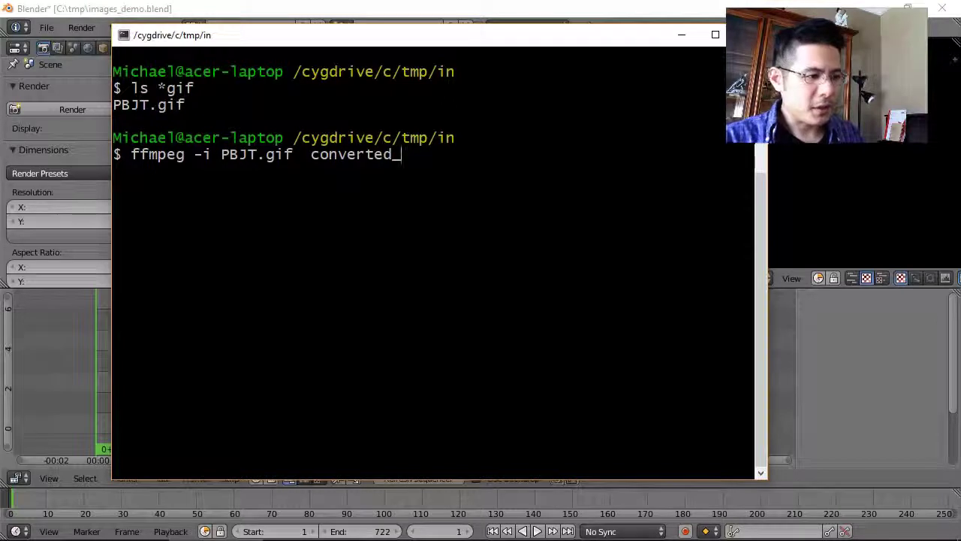
pyautogui.write('%0')
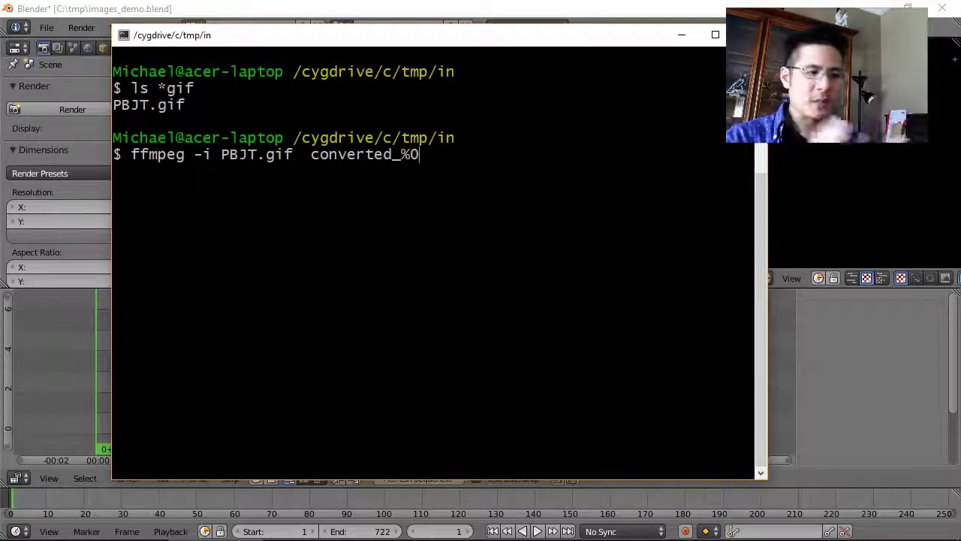
pyautogui.write('2d')
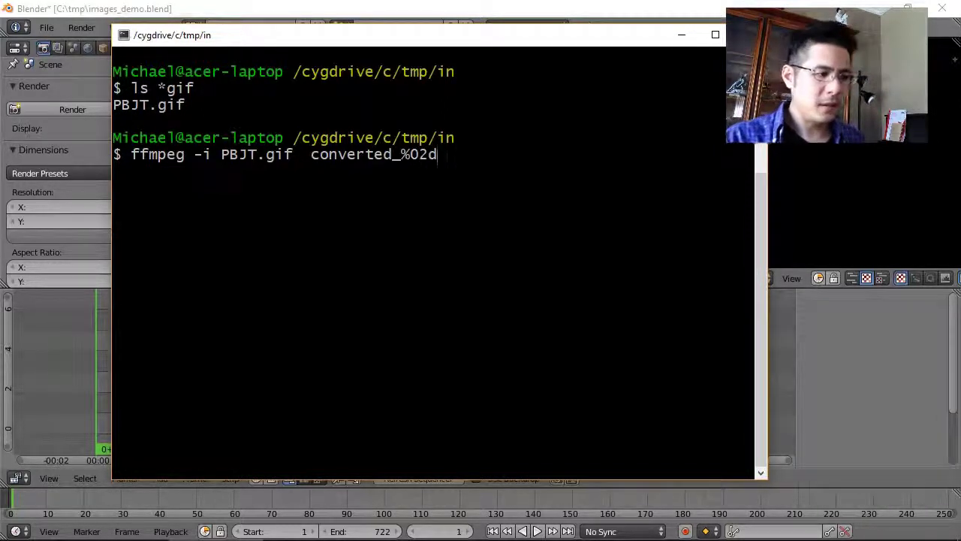
pyautogui.write('.png')
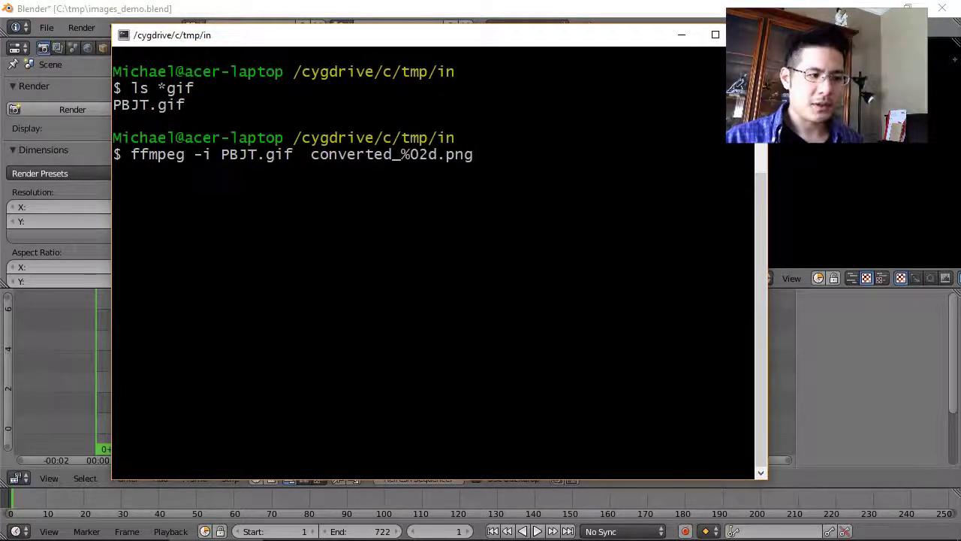
pyautogui.click(410, 154)
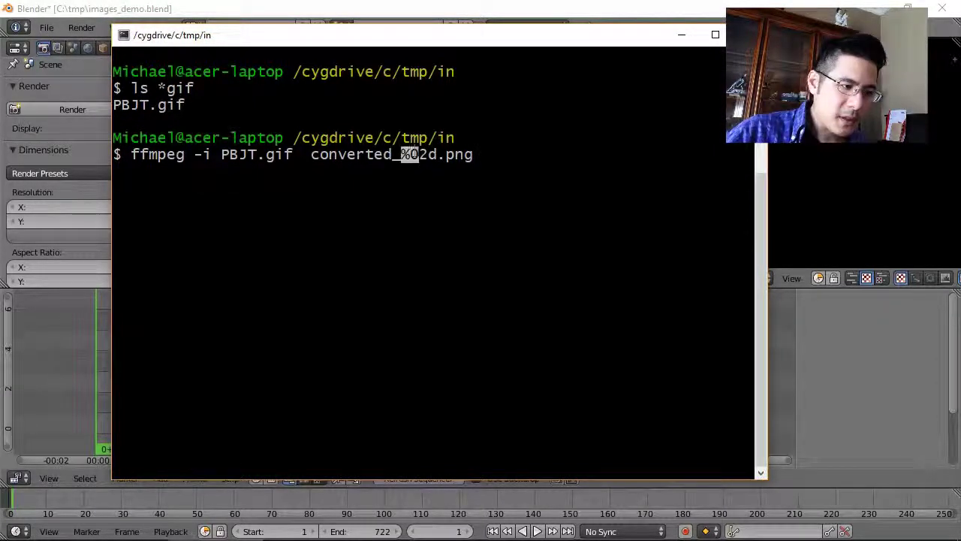
pyautogui.moveTo(418, 154); pyautogui.dragTo(437, 154)
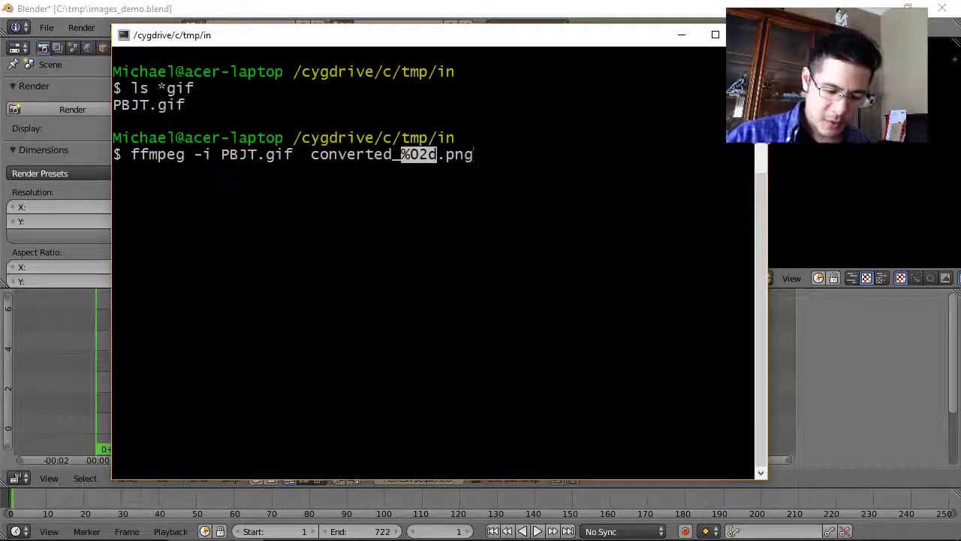
pyautogui.press('Return')
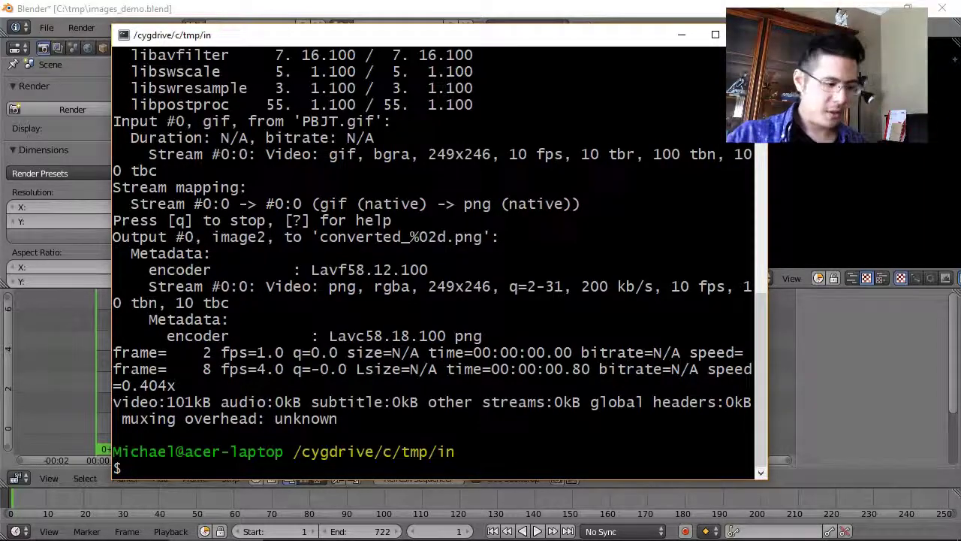
# Switch to File Explorer and create a folder named importme in C:\tmp\in.
pyautogui.hotkey('alt', 'Tab')
pyautogui.hotkey('alt', 'Tab')
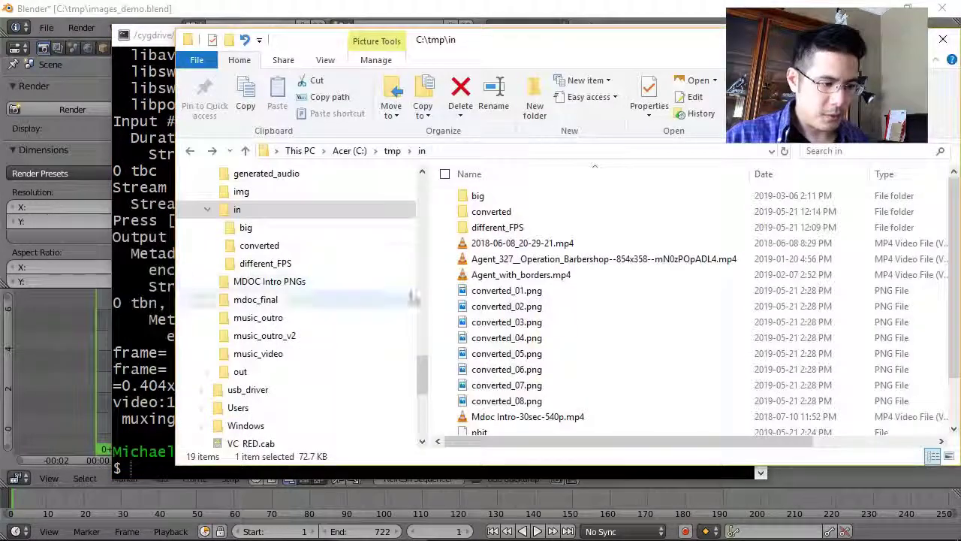
pyautogui.click(495, 291)
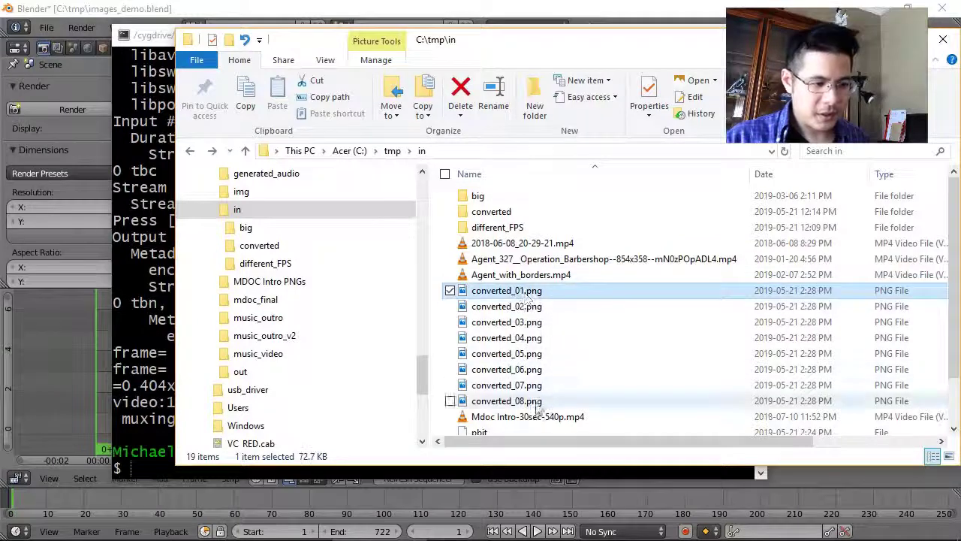
pyautogui.keyDown('shift'); pyautogui.click(537, 402); pyautogui.keyUp('shift')
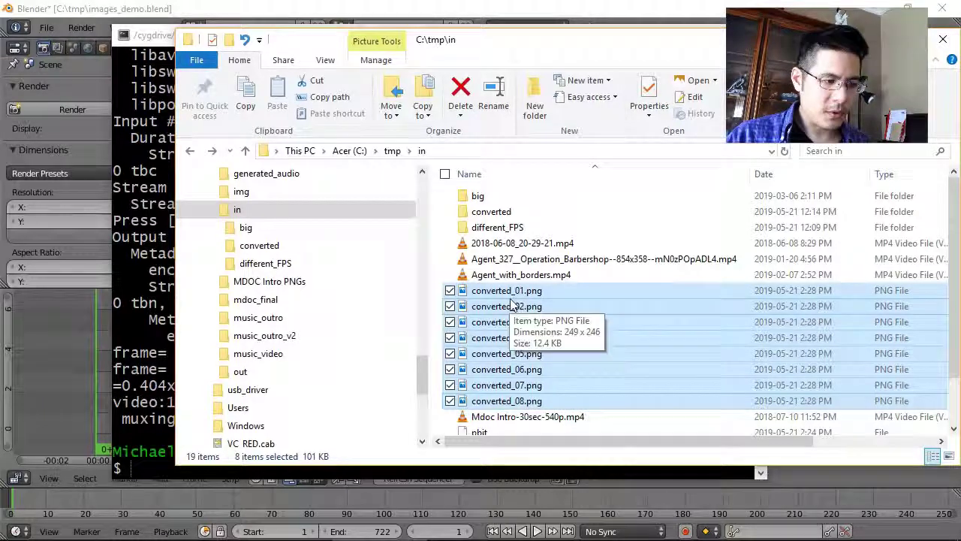
pyautogui.click(535, 105)
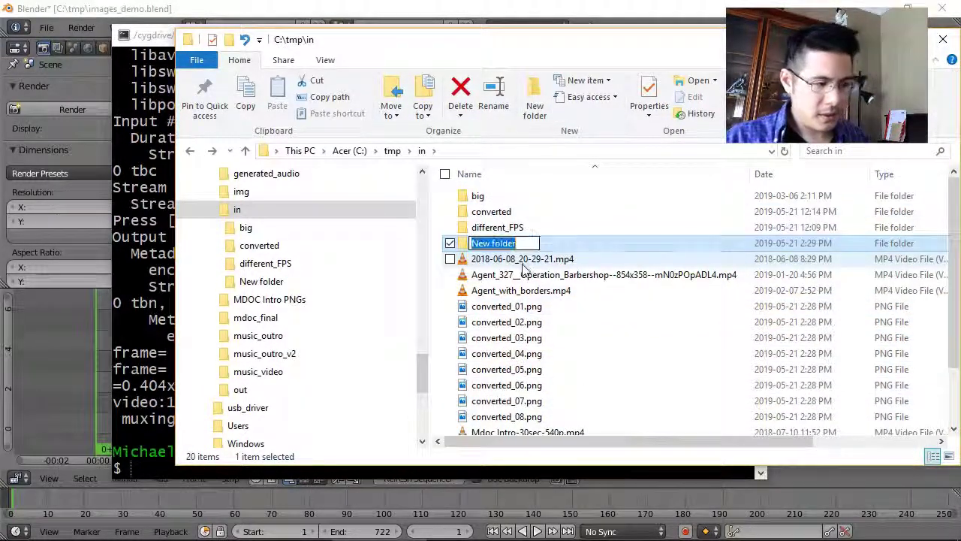
pyautogui.write('importme')
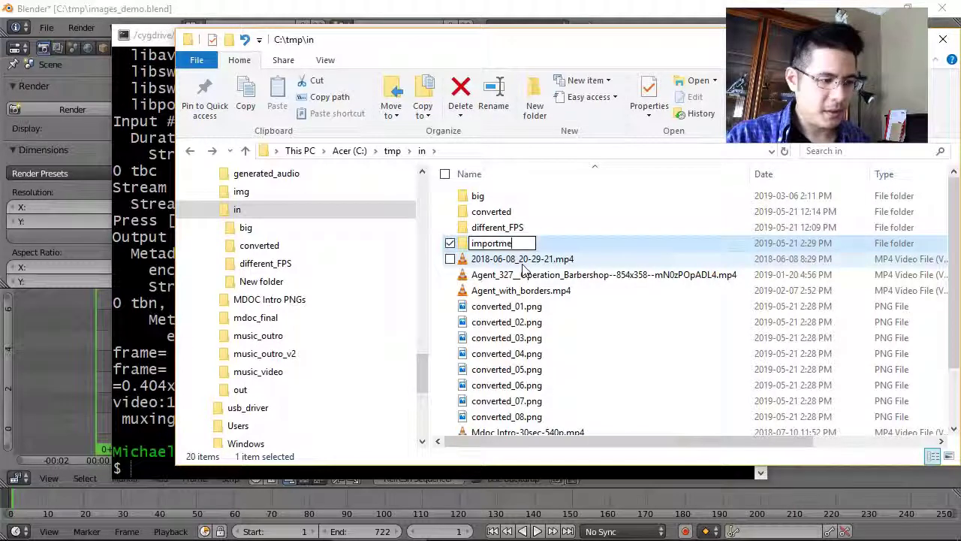
pyautogui.press('Return')
# Move converted_01.png through converted_08.png into the importme folder and open that folder.
pyautogui.click(504, 306)
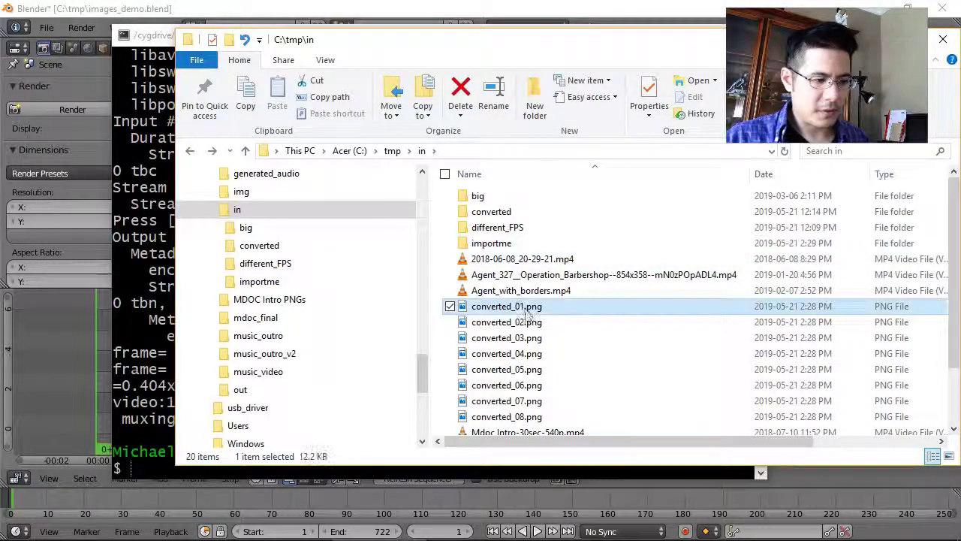
pyautogui.keyDown('shift'); pyautogui.click(507, 416); pyautogui.keyUp('shift')
pyautogui.moveTo(505, 323); pyautogui.dragTo(500, 248)
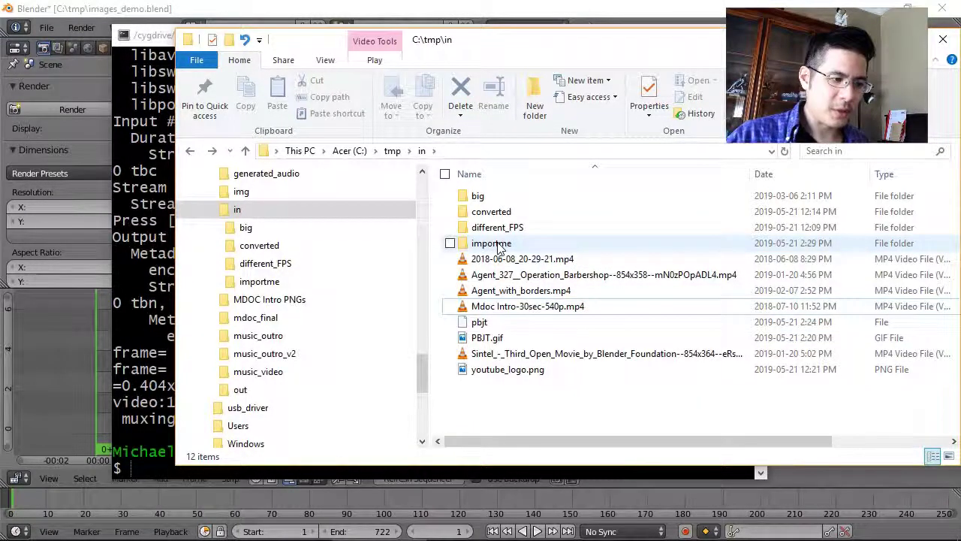
pyautogui.click(499, 246)
pyautogui.click(500, 246)
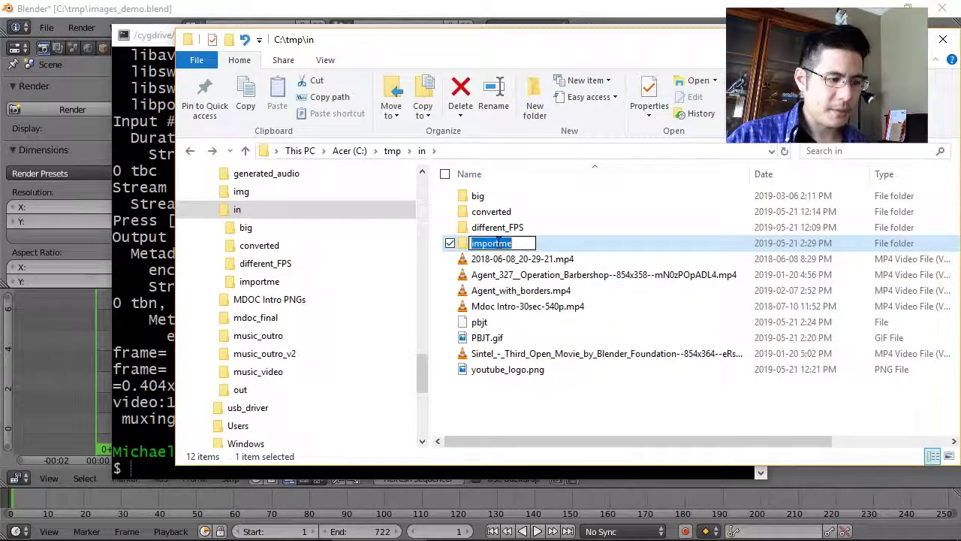
pyautogui.click(515, 256)
pyautogui.doubleClick(509, 244)
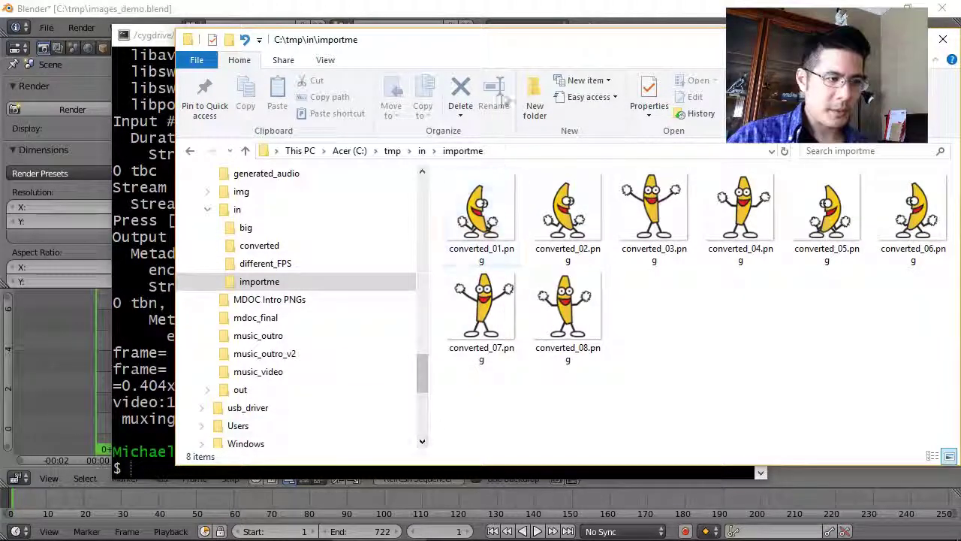
# Switch to Blender and add converted_01.png through converted_08.png from the importme folder as one image strip at frame 1.
pyautogui.click(430, 485)
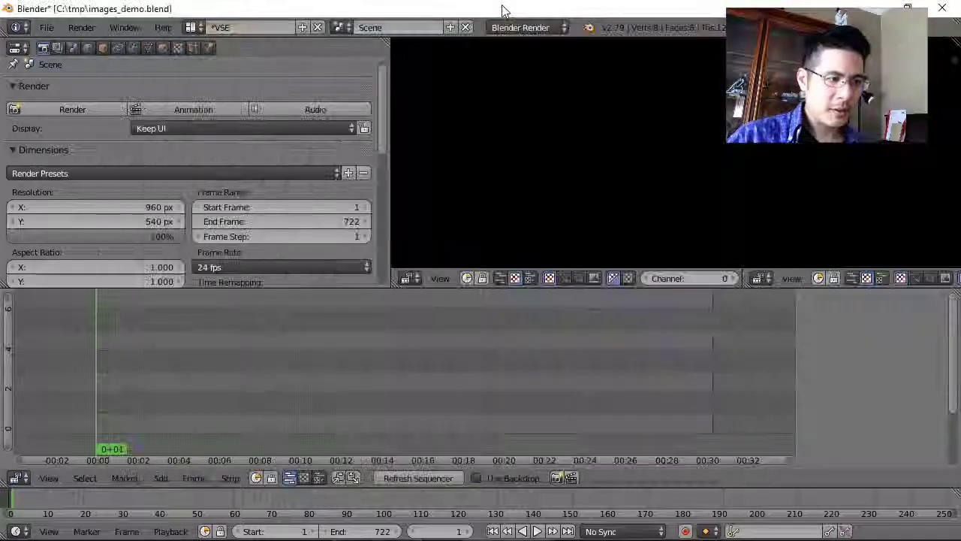
pyautogui.click(166, 482)
pyautogui.click(182, 401)
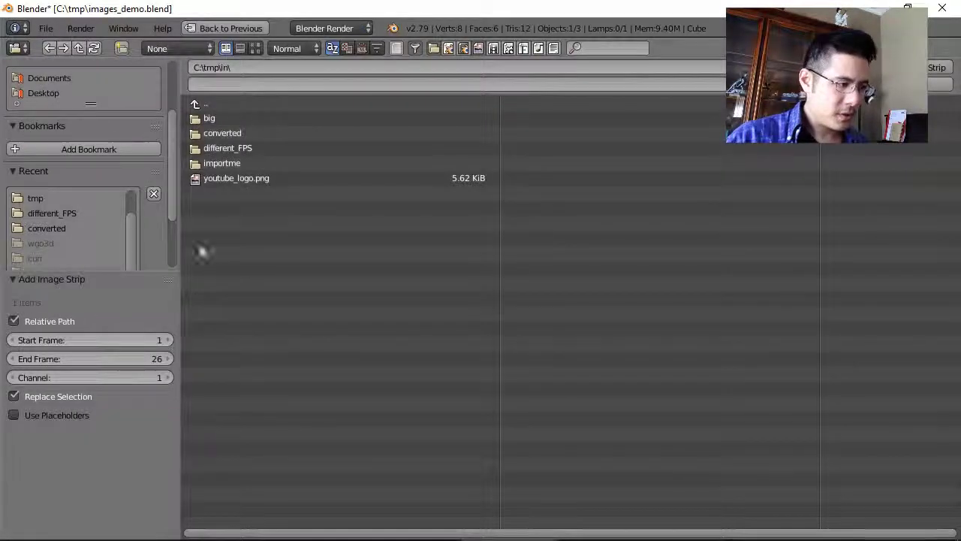
pyautogui.click(214, 163)
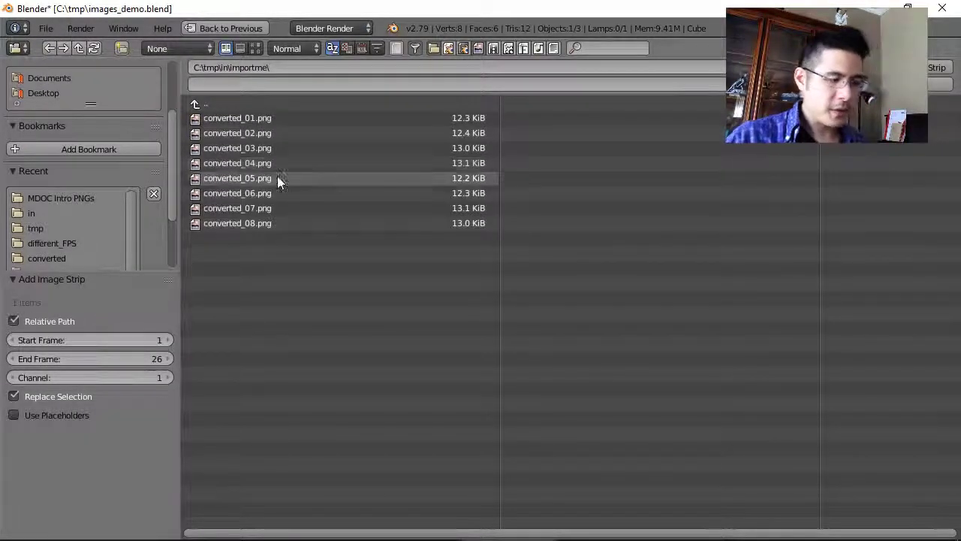
pyautogui.click(350, 226)
pyautogui.press('a')
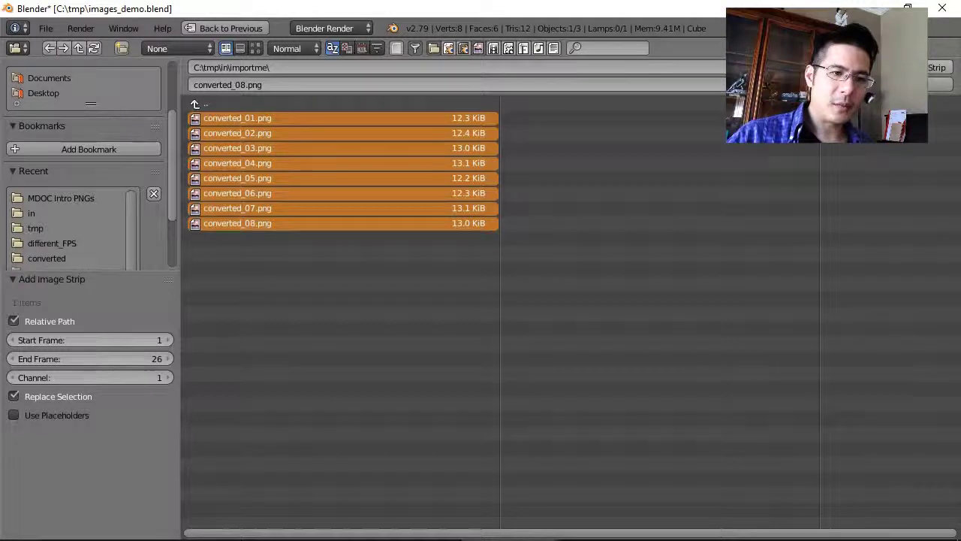
pyautogui.click(935, 66)
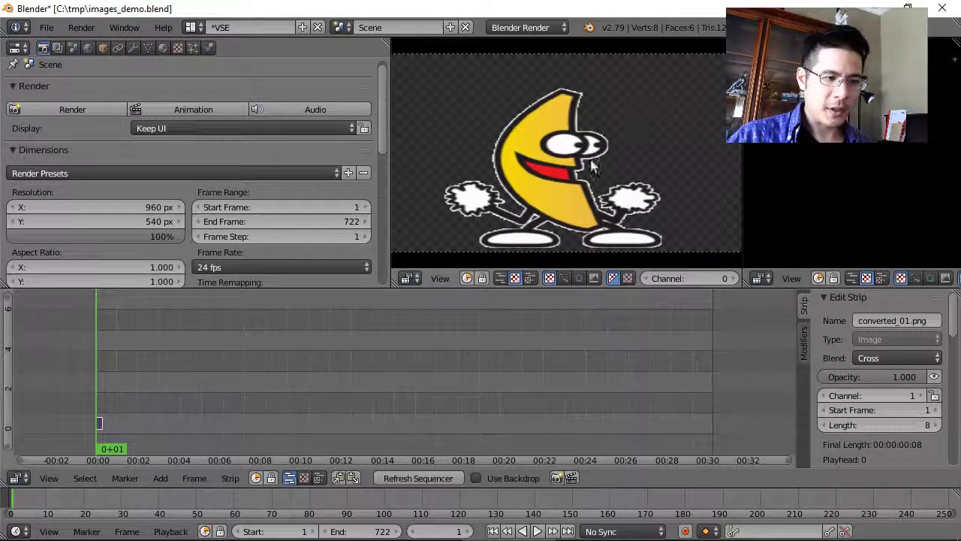
# Set the scene's render size to match the image strip's dimensions.
pyautogui.scroll(1, 255, 150)
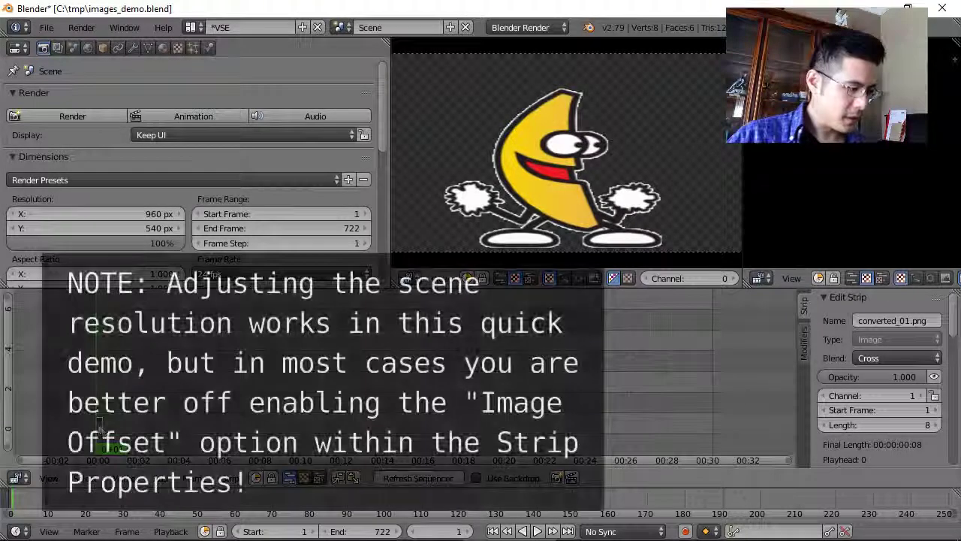
pyautogui.keyDown('ctrl'); pyautogui.scroll(5, 405, 376); pyautogui.keyUp('ctrl')
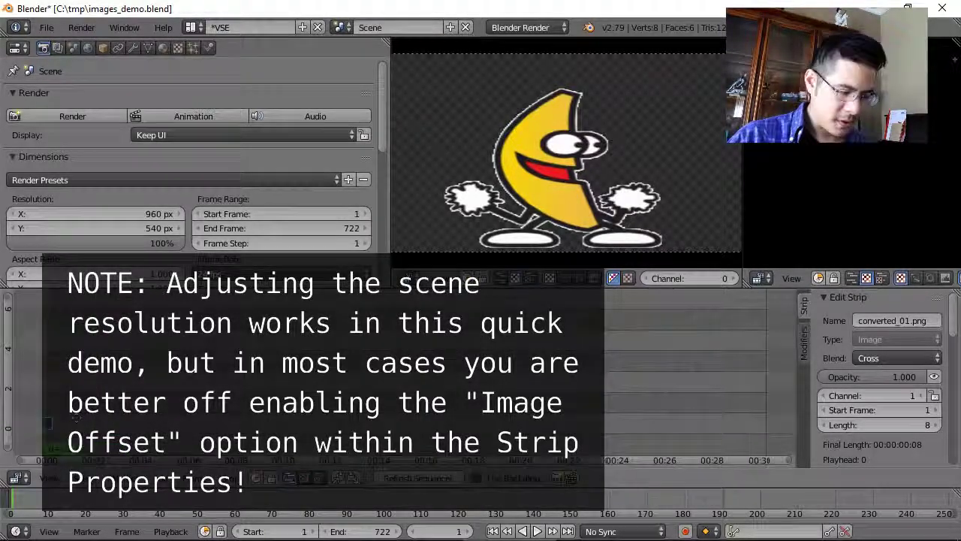
pyautogui.scroll(5, 380, 426)
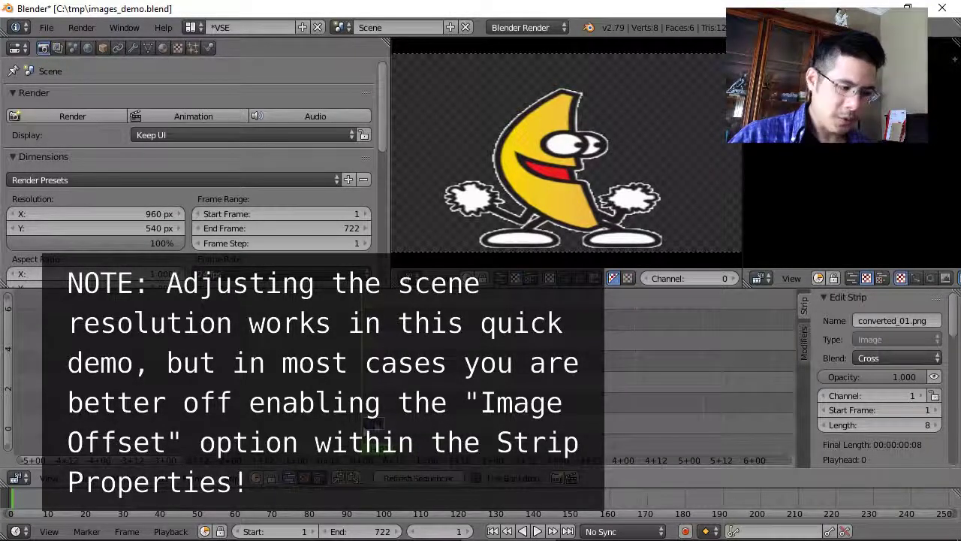
pyautogui.click(232, 478)
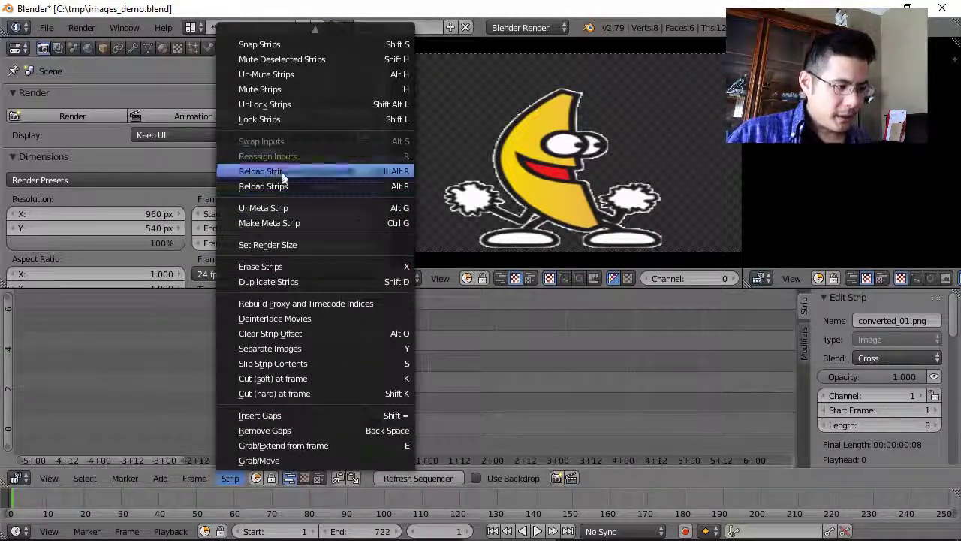
pyautogui.click(299, 247)
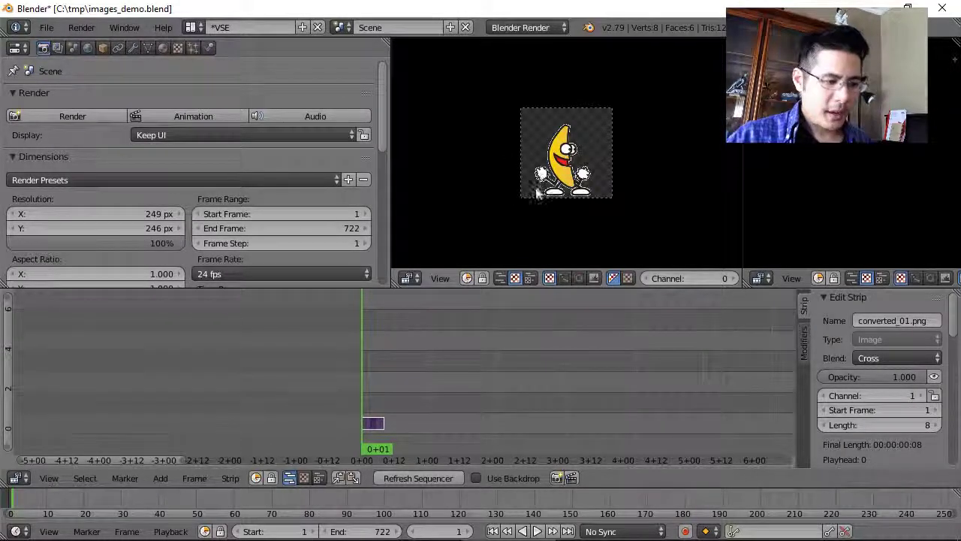
# Set the scene's end frame to 8, the strip's last frame, and play the animation.
pyautogui.hotkey('alt', 'a')
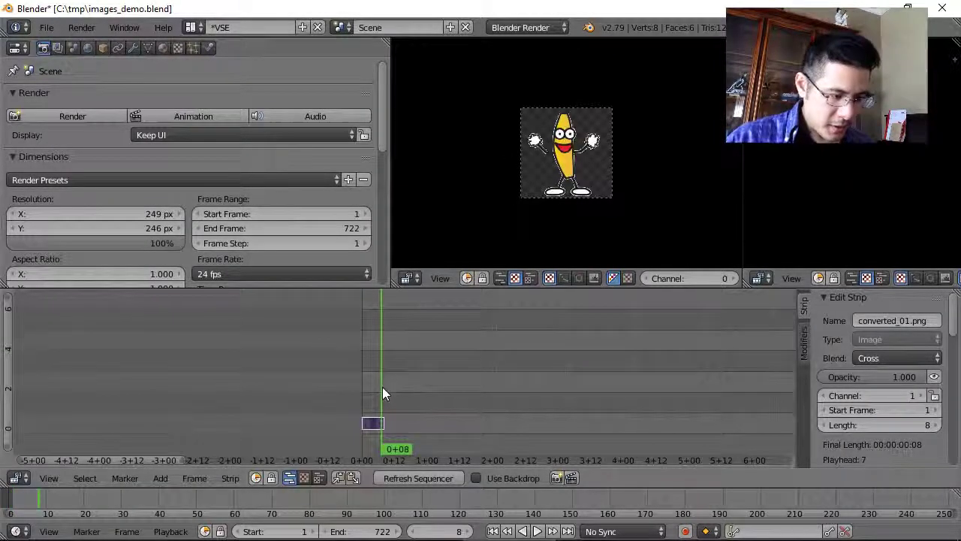
pyautogui.press('Left')
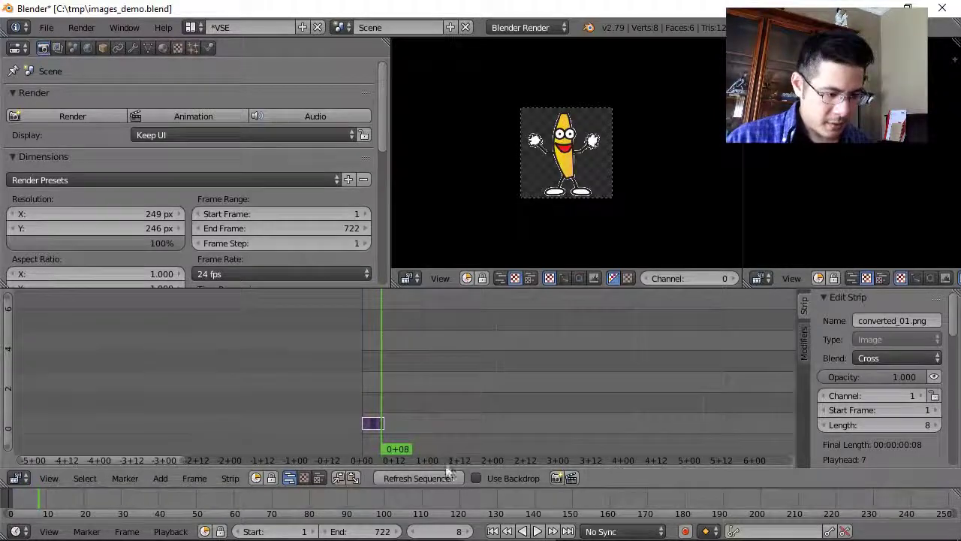
pyautogui.press('e')
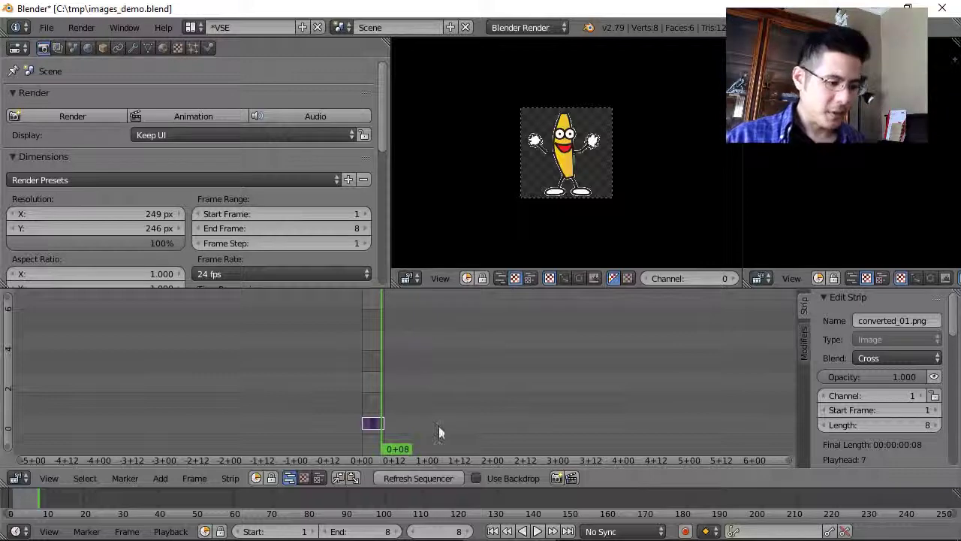
pyautogui.click(537, 531)
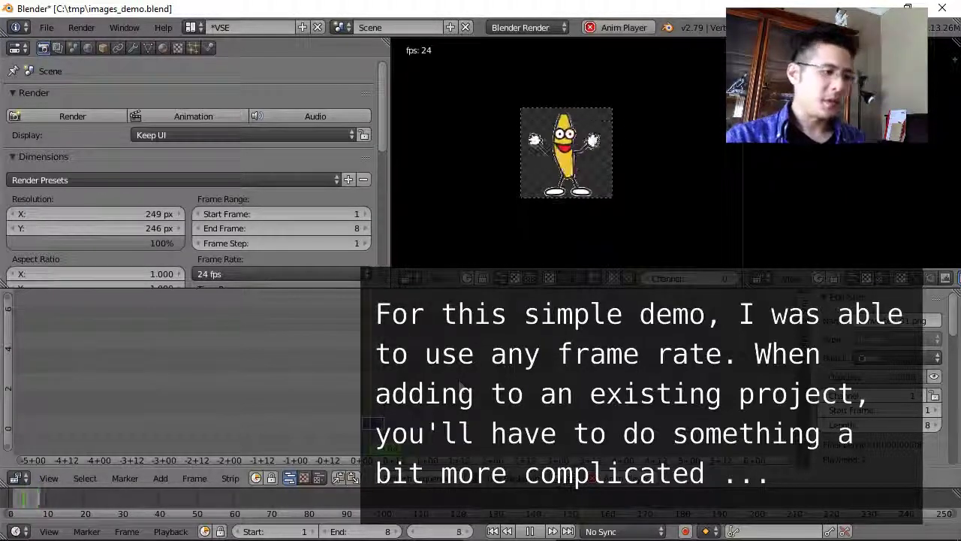
# Switch the scene's frame rate to a custom value and set it to 15 fps.
pyautogui.scroll(-2, 242, 161)
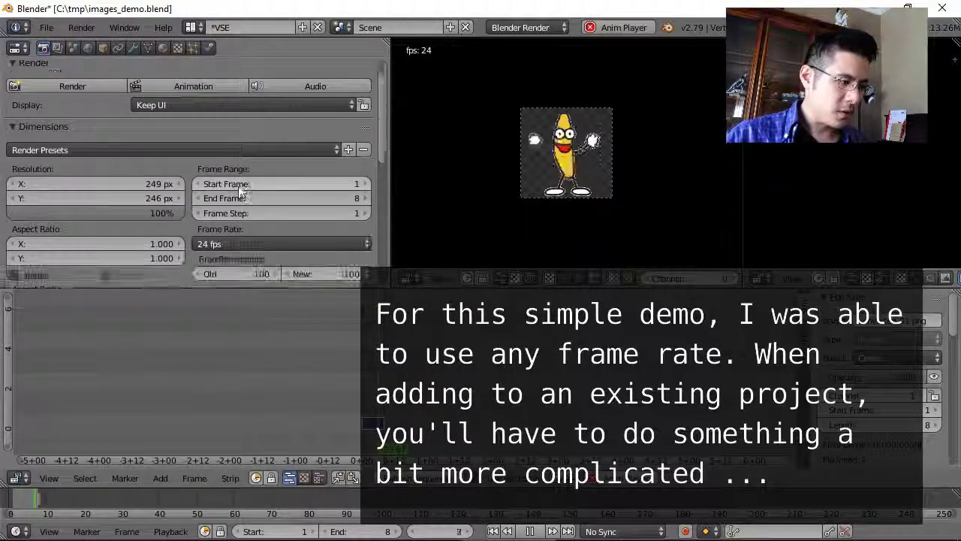
pyautogui.click(236, 214)
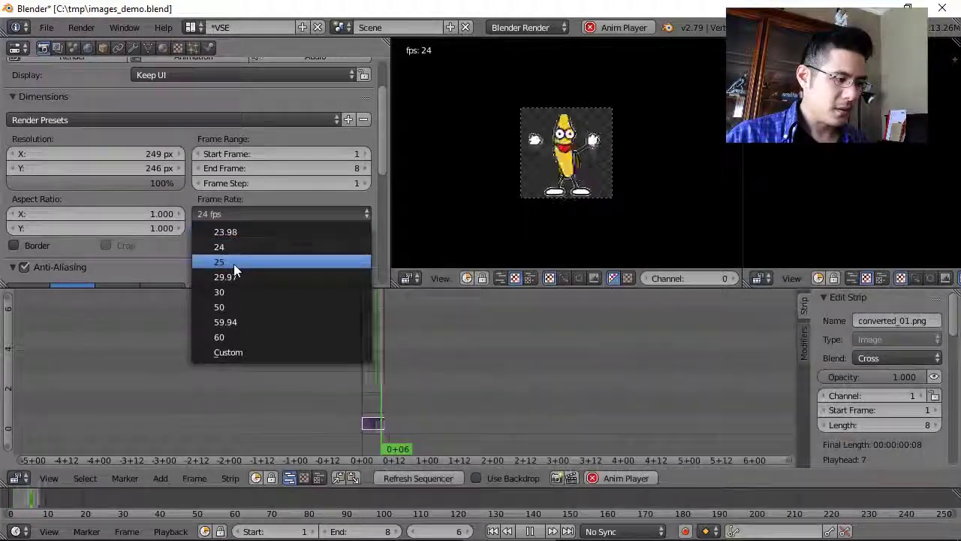
pyautogui.click(240, 352)
pyautogui.click(312, 227)
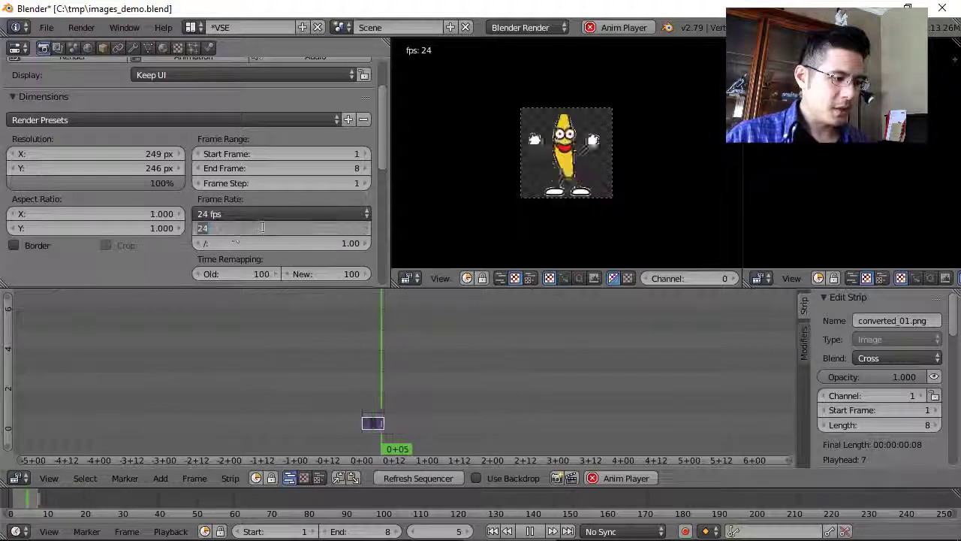
pyautogui.write('15')
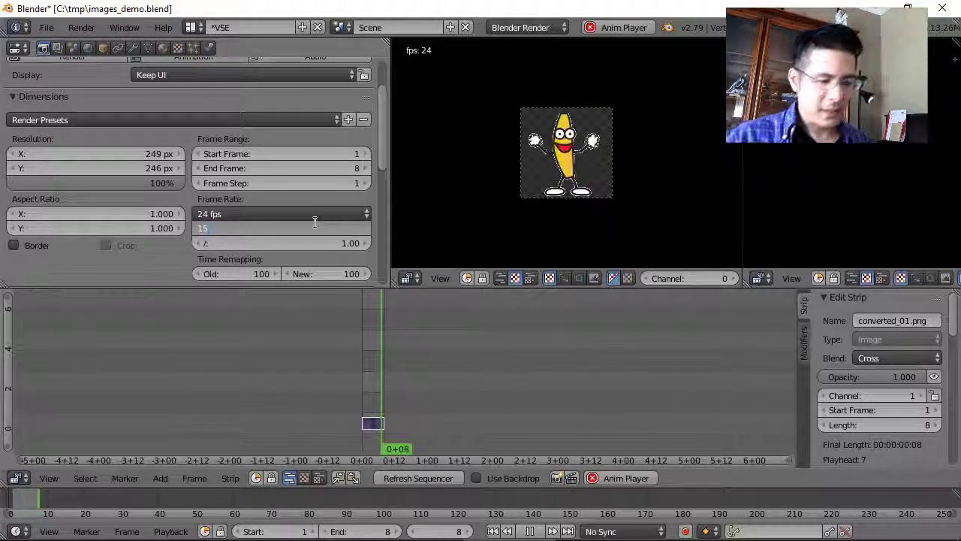
pyautogui.press('Return')
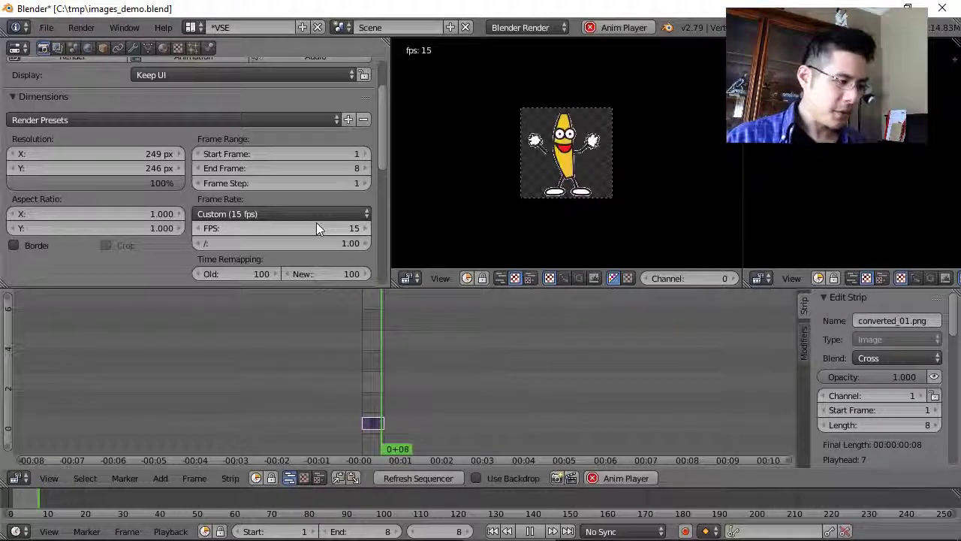
# Lower the custom frame rate to 10 fps and stop the playback.
pyautogui.click(314, 228)
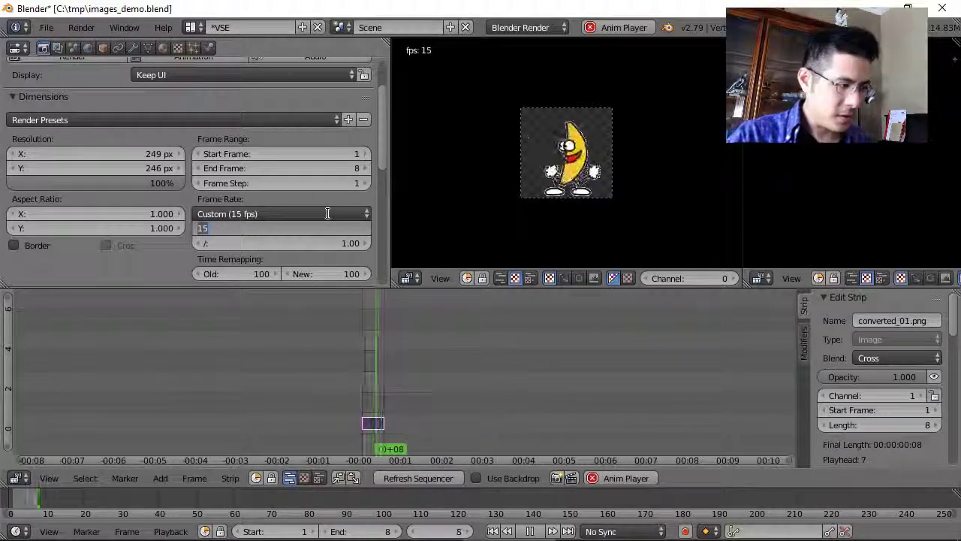
pyautogui.write('10')
pyautogui.press('Return')
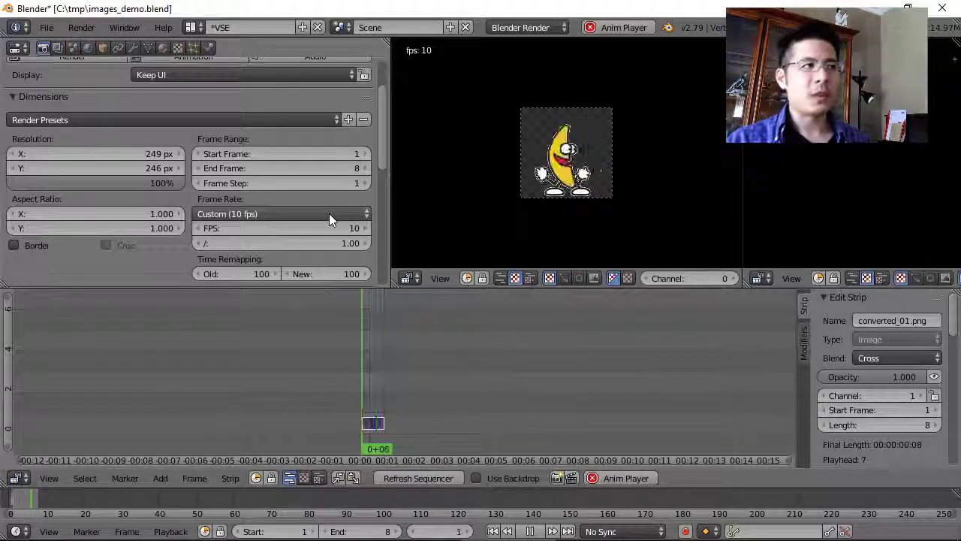
pyautogui.hotkey('alt', 'a')
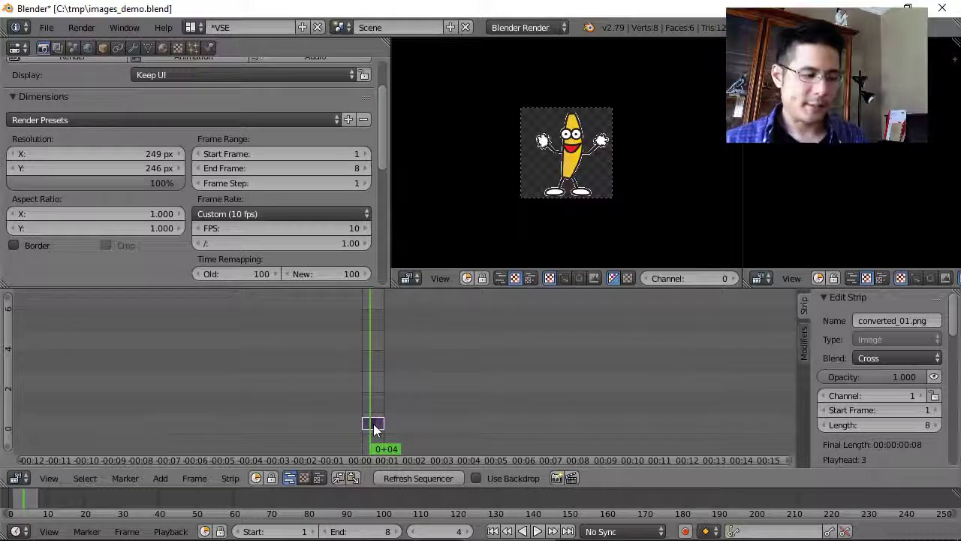
# Duplicate the image strip, place the copy at frame 9 directly behind the original, and briefly play the animation.
pyautogui.click(230, 479)
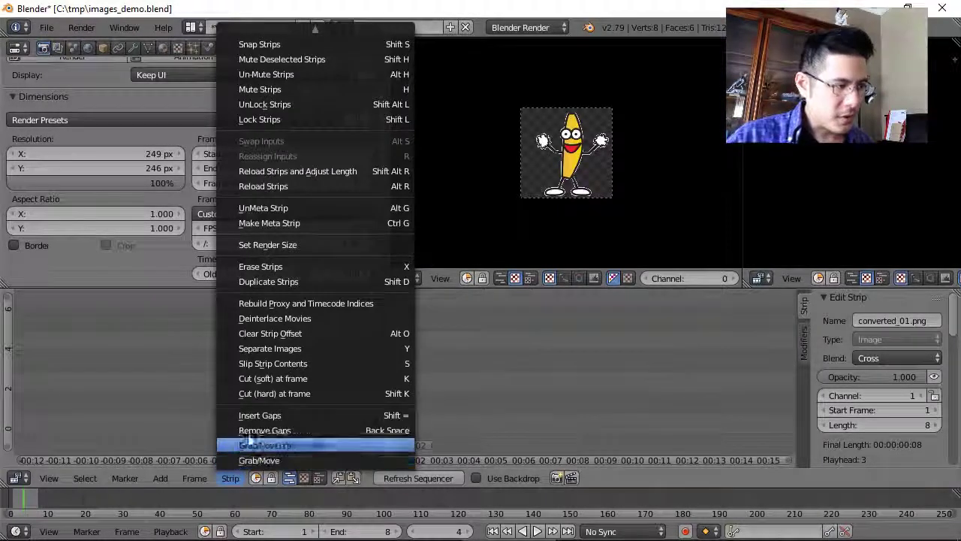
pyautogui.click(370, 281)
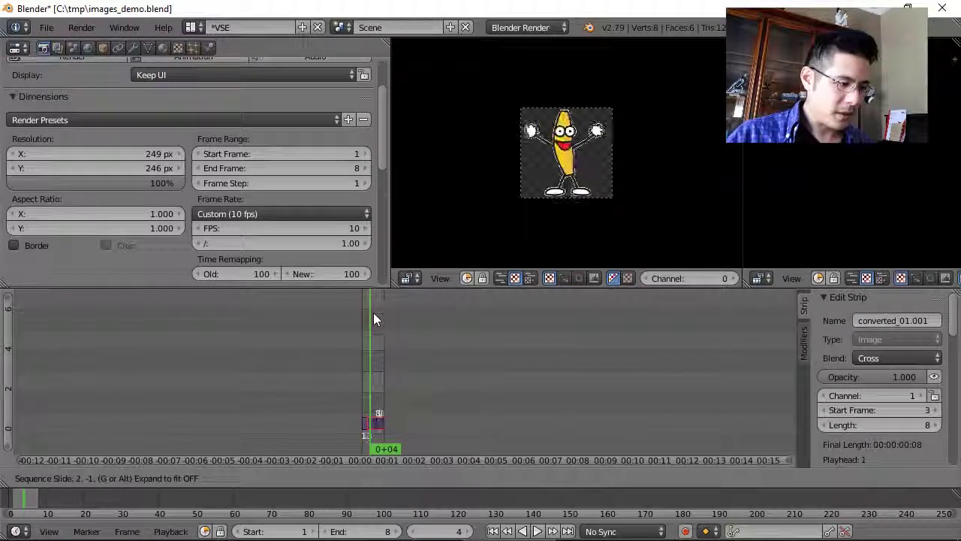
pyautogui.click(383, 361)
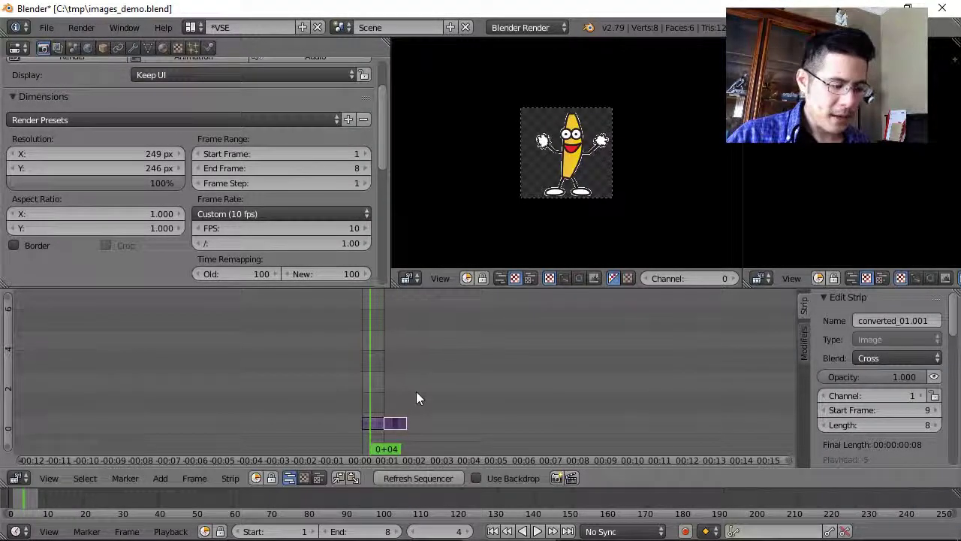
pyautogui.hotkey('alt', 'a')
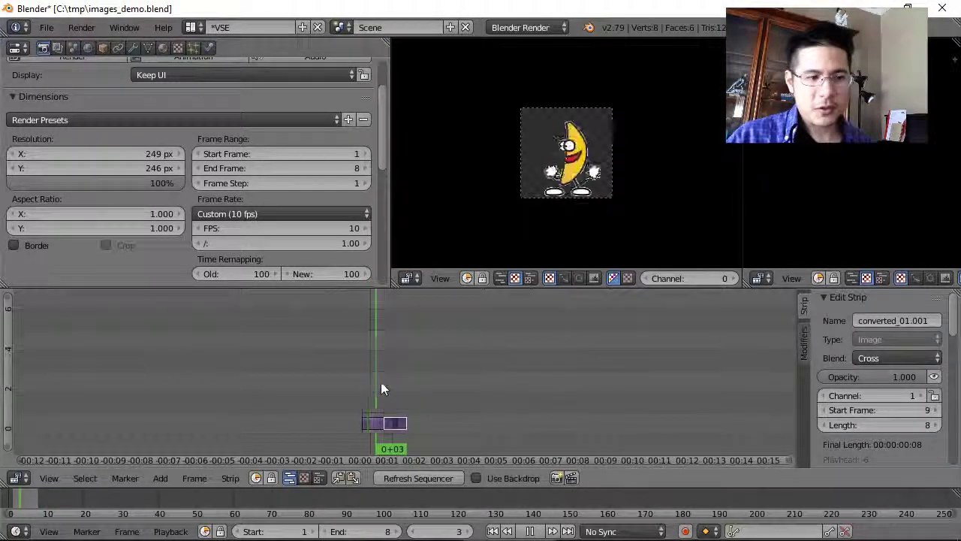
pyautogui.hotkey('alt', 'a')
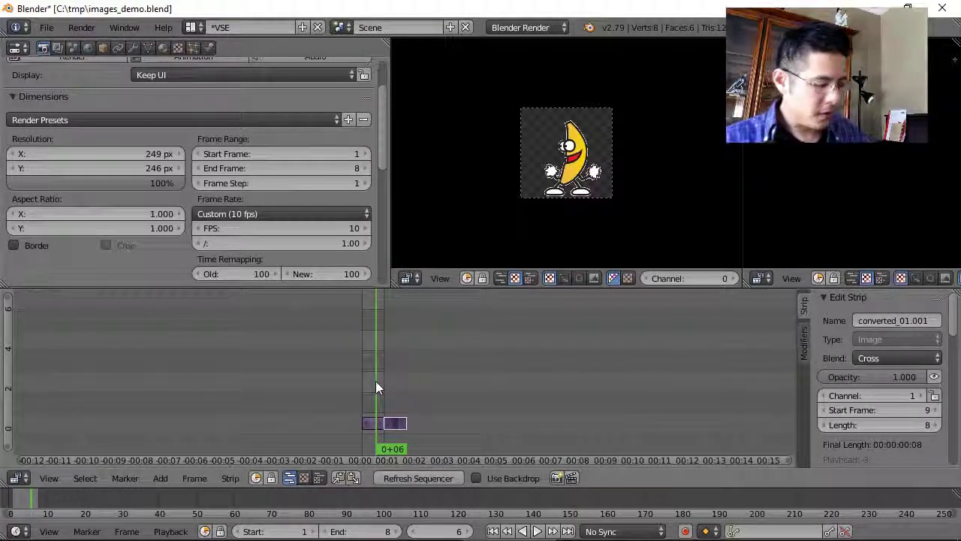
# Duplicate the strip six more times end to end in channel 1, with copies starting at frames 17, 25, 33, 41, 49 and 57.
pyautogui.hotkey('shift', 'd')
pyautogui.click(391, 388)
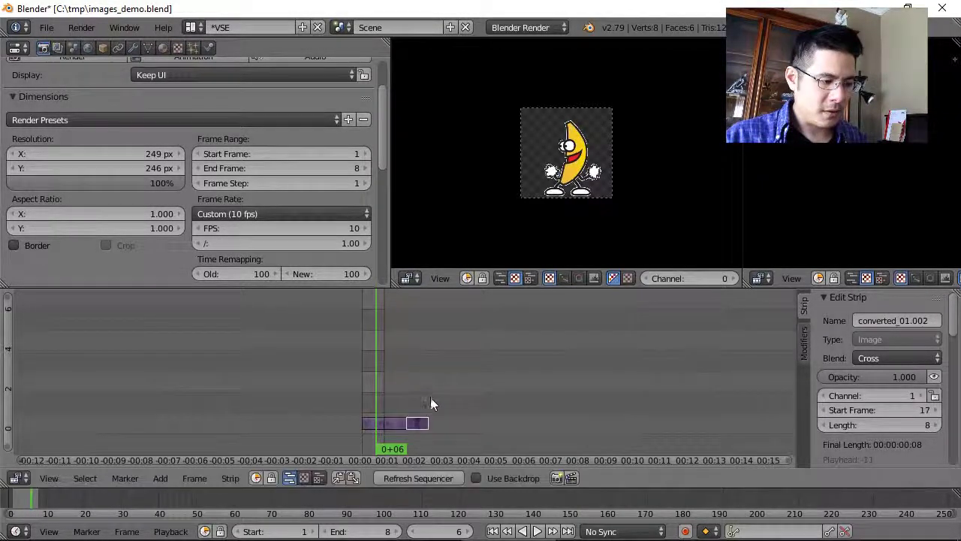
pyautogui.hotkey('shift', 'd')
pyautogui.click(437, 387)
pyautogui.hotkey('shift', 'd')
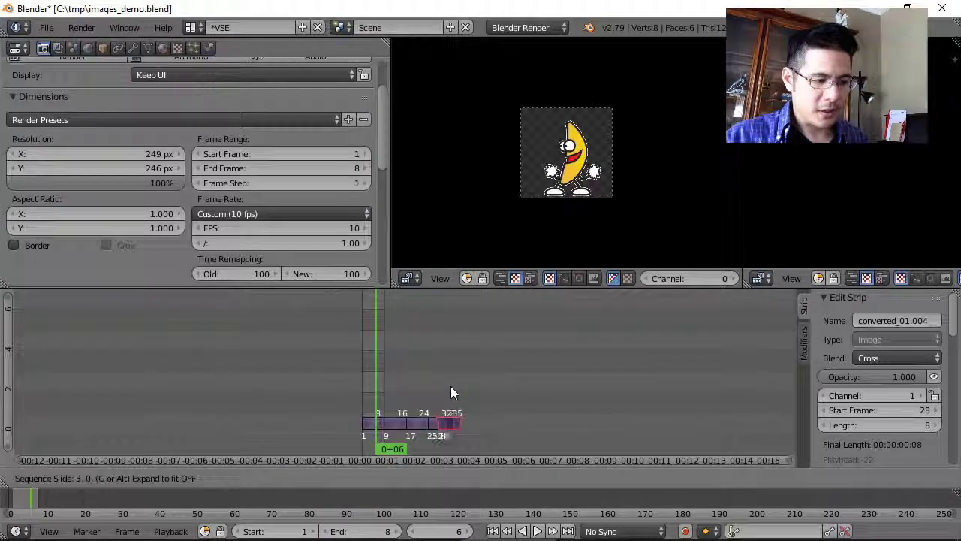
pyautogui.click(458, 387)
pyautogui.hotkey('shift', 'd')
pyautogui.click(482, 391)
pyautogui.hotkey('shift', 'd')
pyautogui.click(499, 390)
pyautogui.hotkey('shift', 'd')
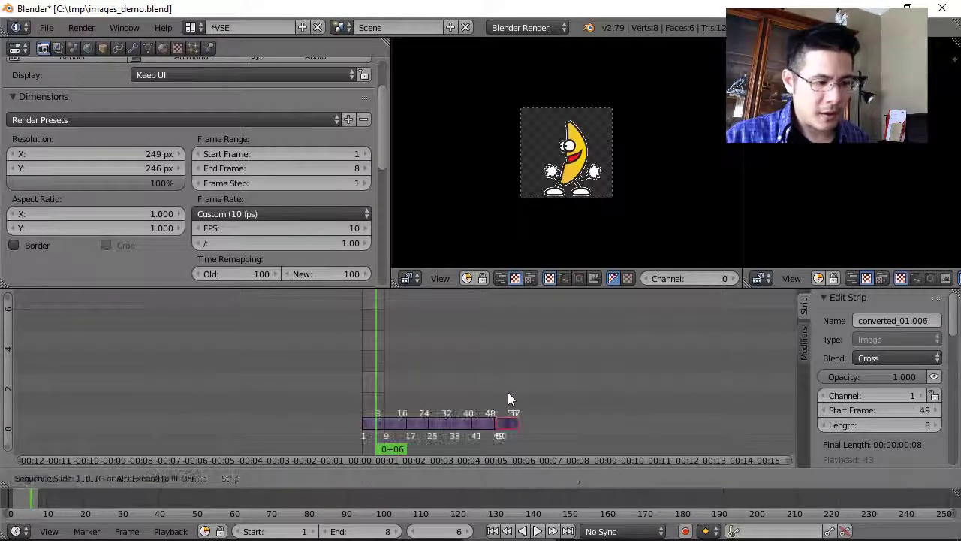
pyautogui.click(515, 392)
# Move the playhead to frame 64, make it the scene's end frame, and play the animation.
pyautogui.moveTo(538, 385); pyautogui.dragTo(536, 384)
pyautogui.press('Escape')
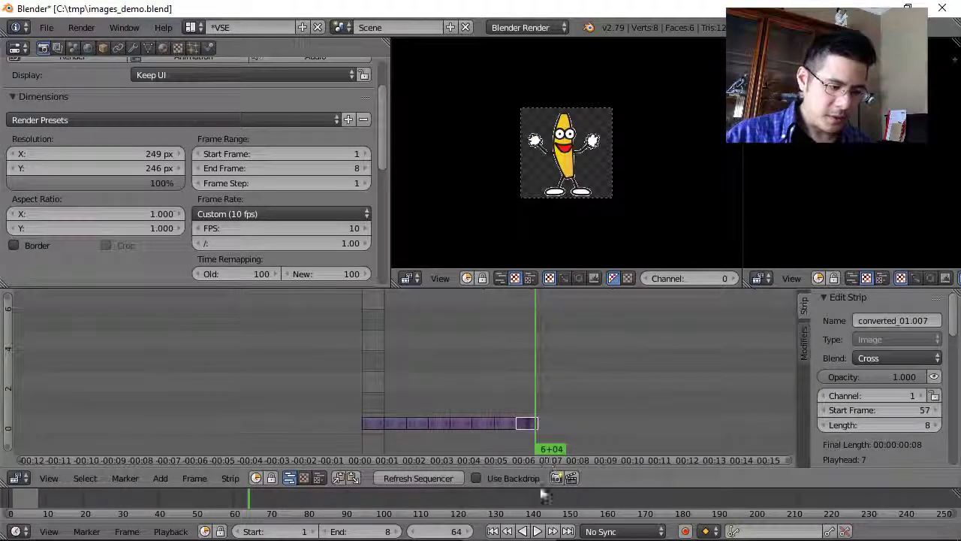
pyautogui.press('e')
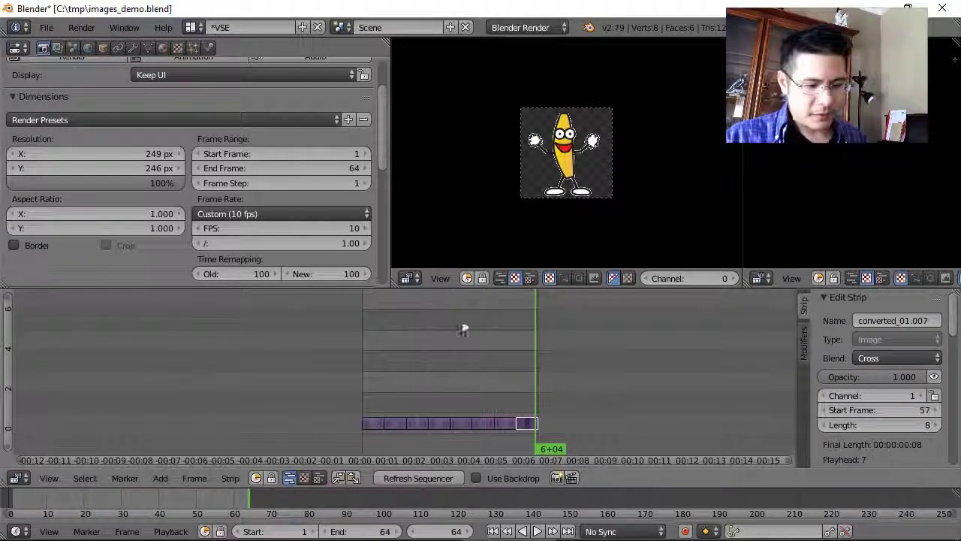
pyautogui.click(536, 531)
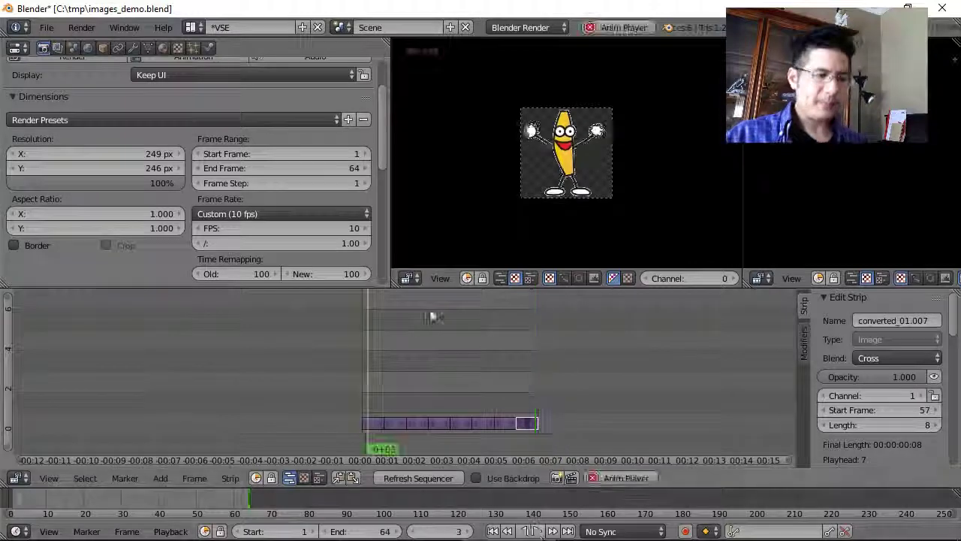